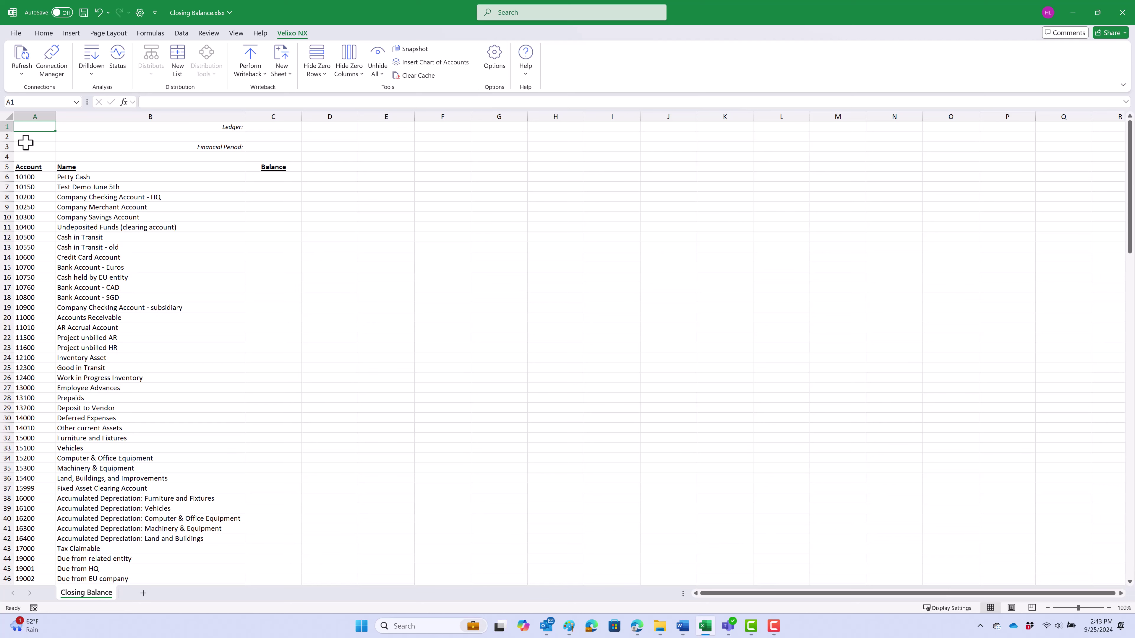
- Inspect the account number and name formulas and the empty Petty Cash Balance cell
{"action": "left_click", "coordinate": [26, 177]}
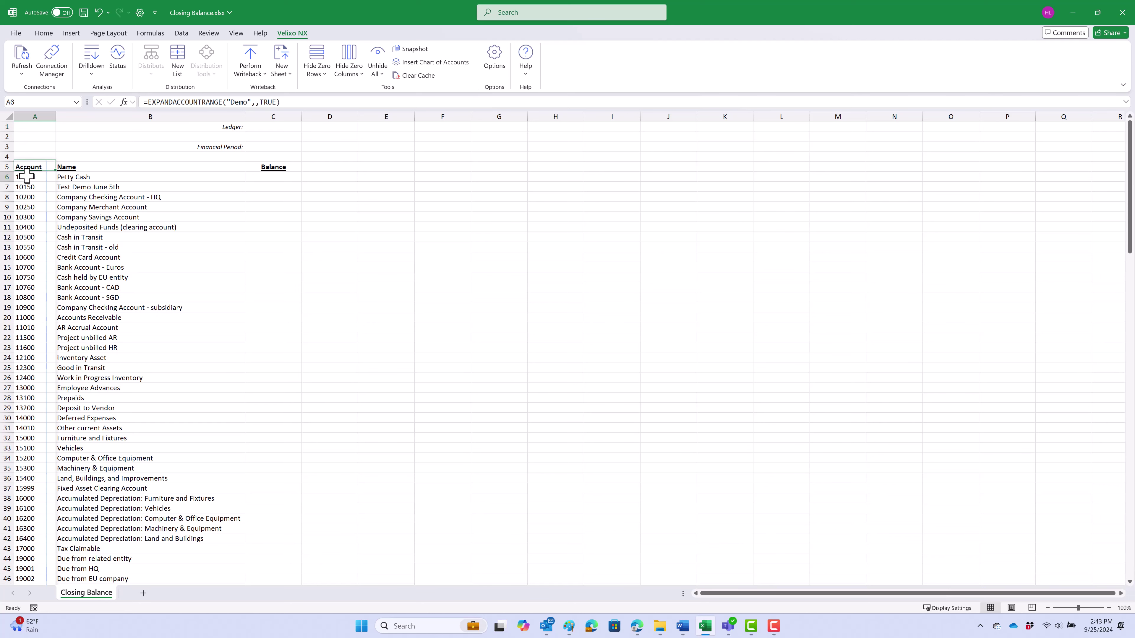
{"action": "left_click", "coordinate": [92, 177]}
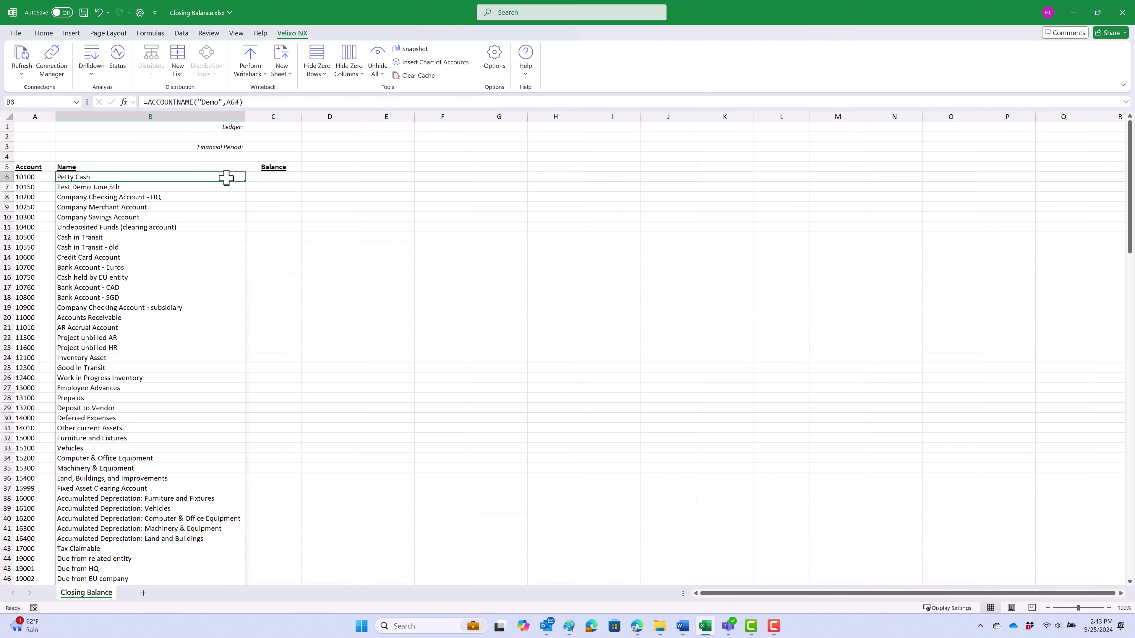
{"action": "left_click", "coordinate": [267, 179]}
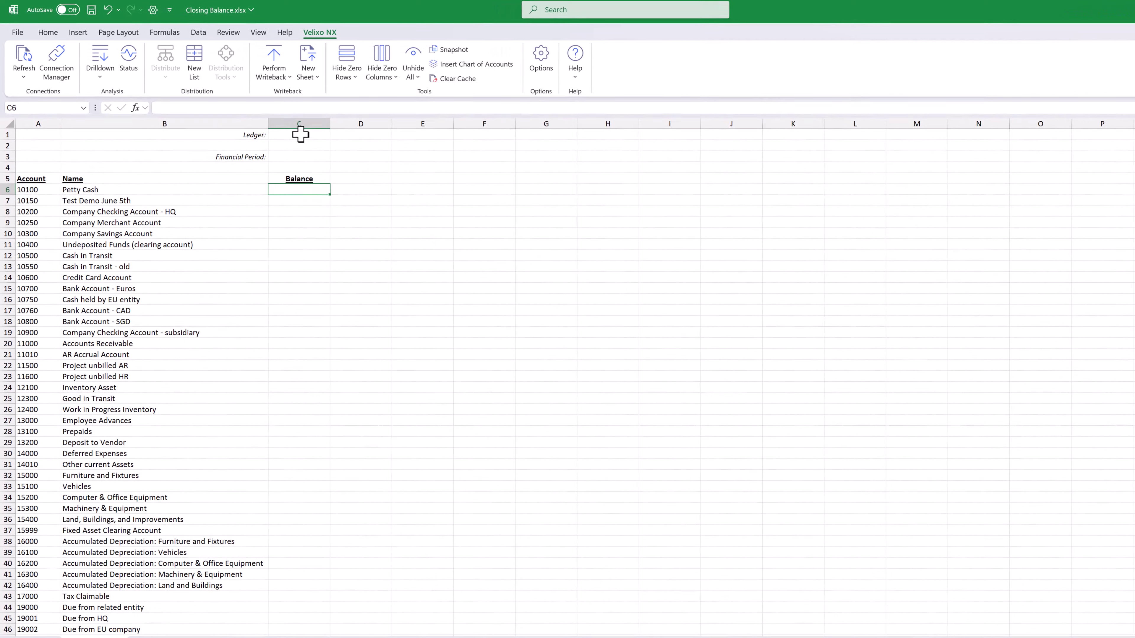
- Enter Actual as the Ledger in C1 and '12-2019 as the Financial Period in C3
{"action": "left_click", "coordinate": [308, 137]}
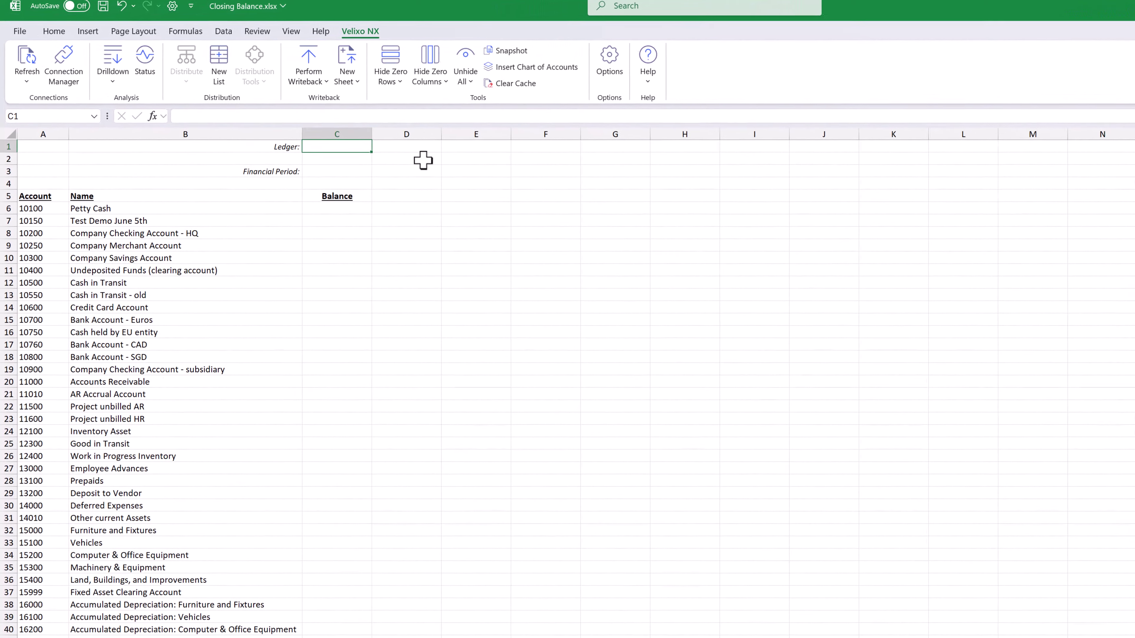
{"action": "type", "text": "Actual"}
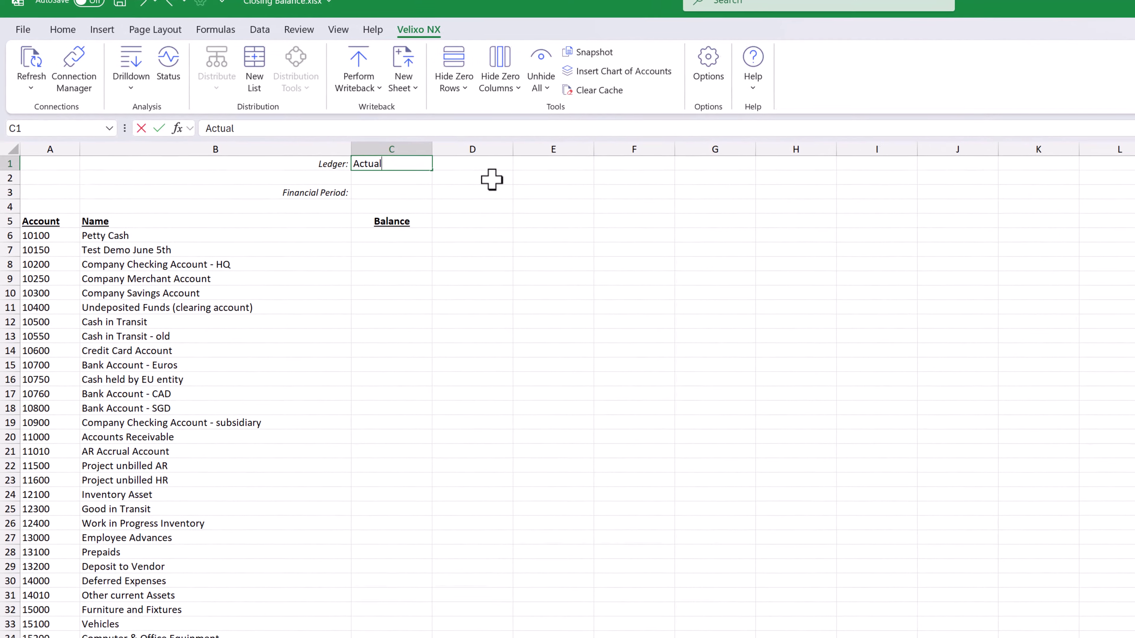
{"action": "key", "text": "Return"}
{"action": "key", "text": "Down"}
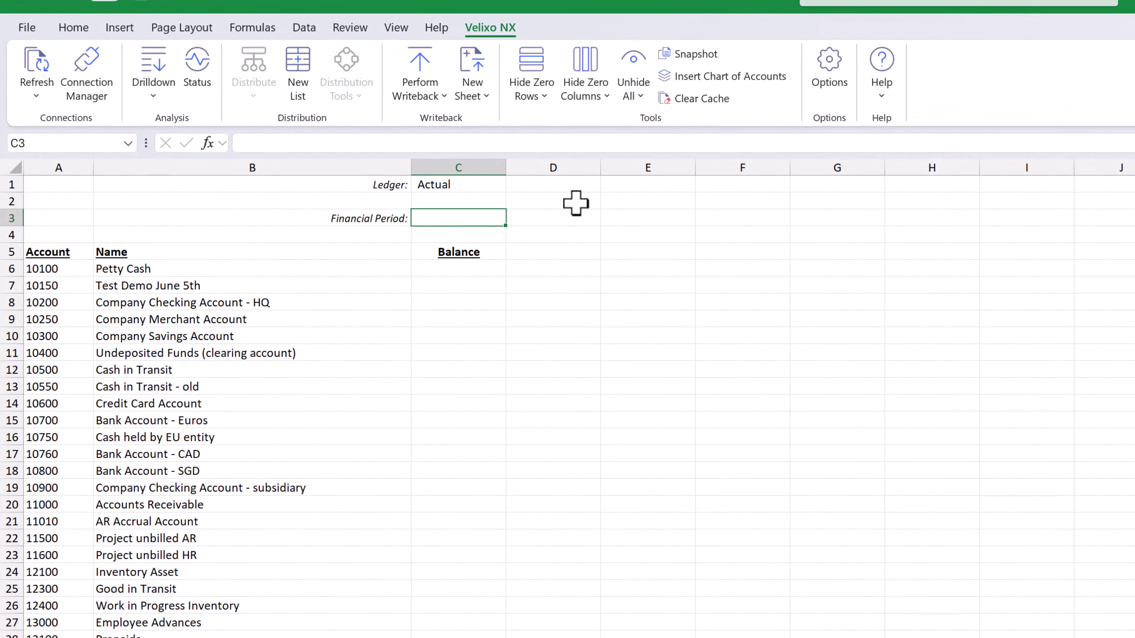
{"action": "type", "text": "'12"}
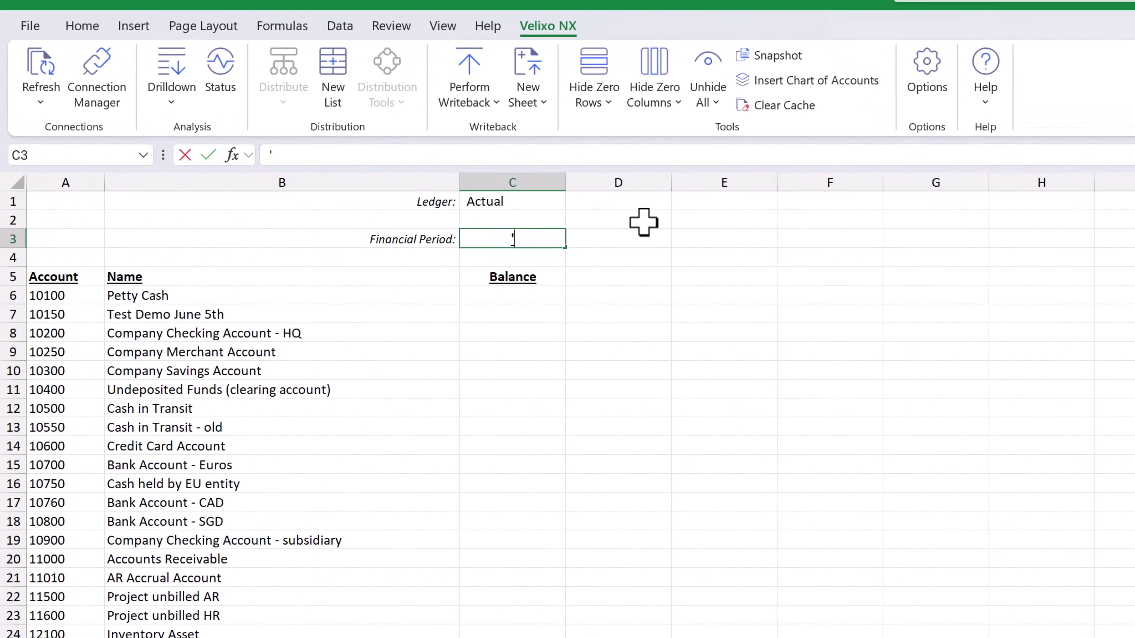
{"action": "type", "text": "-"}
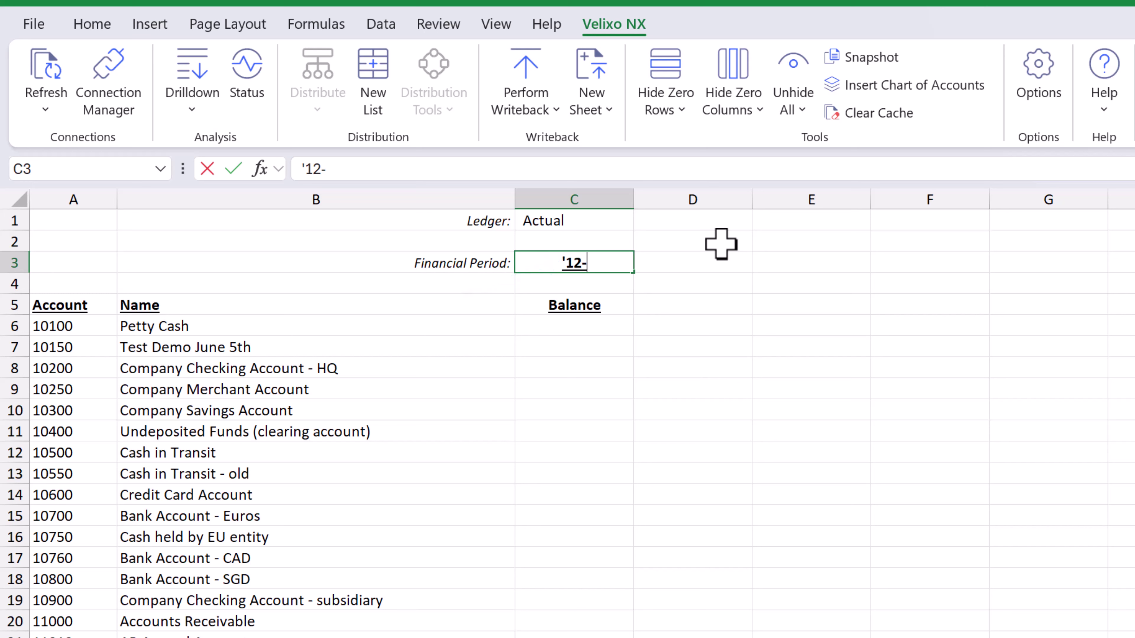
{"action": "type", "text": "2019"}
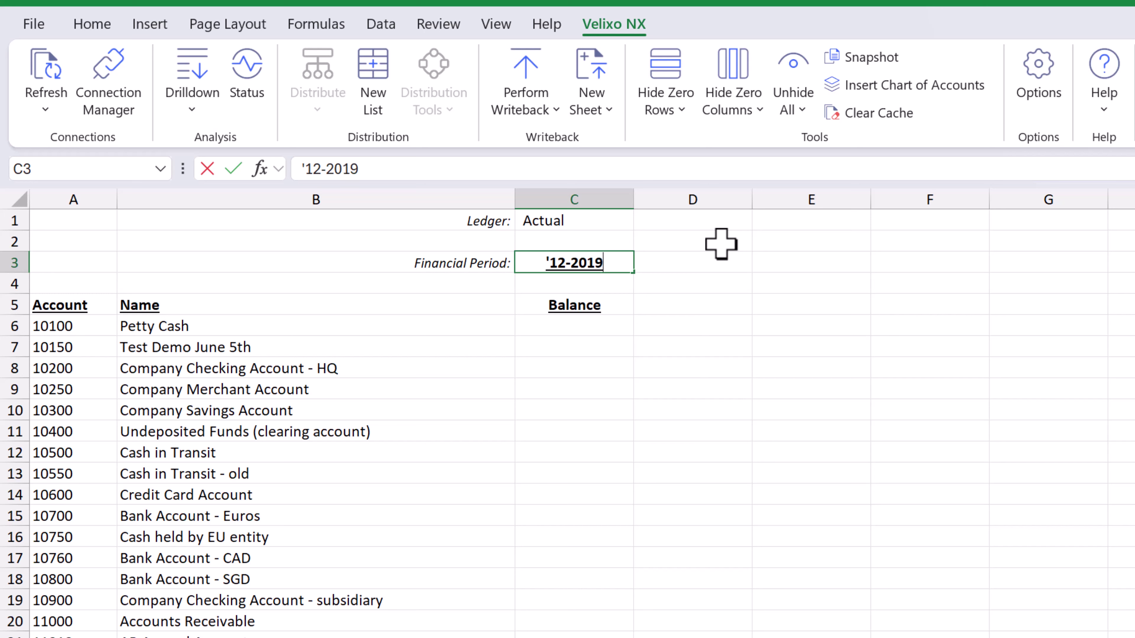
{"action": "key", "text": "Return"}
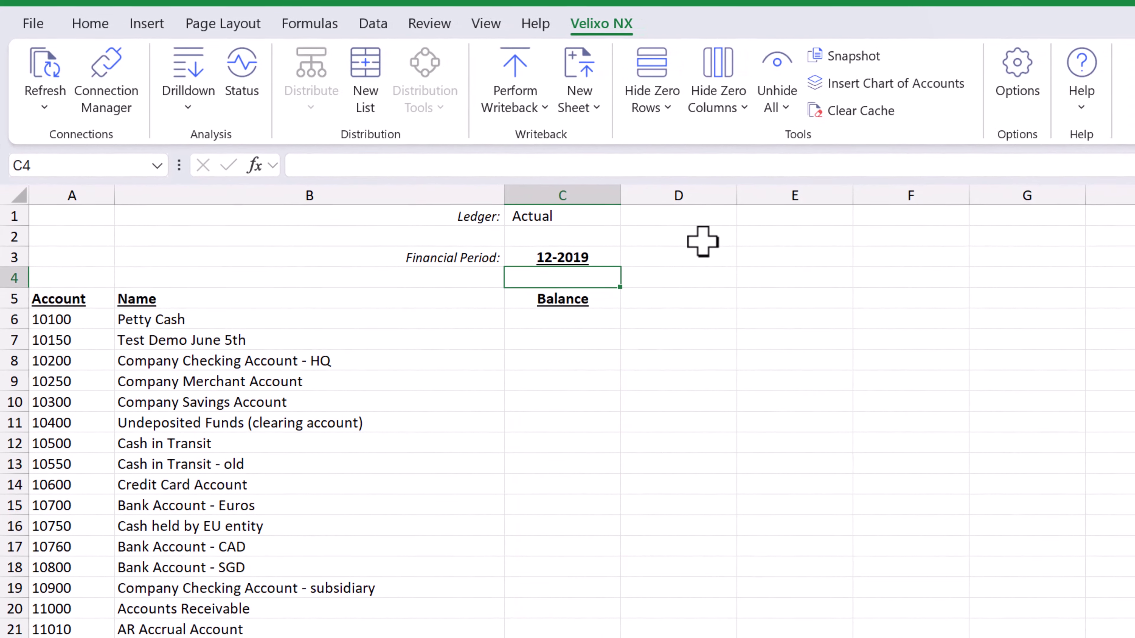
- Insert ACCOUNTENDINGBALANCE into C6 with connection "Demo" and Ledger set to C1
{"action": "left_click", "coordinate": [571, 311]}
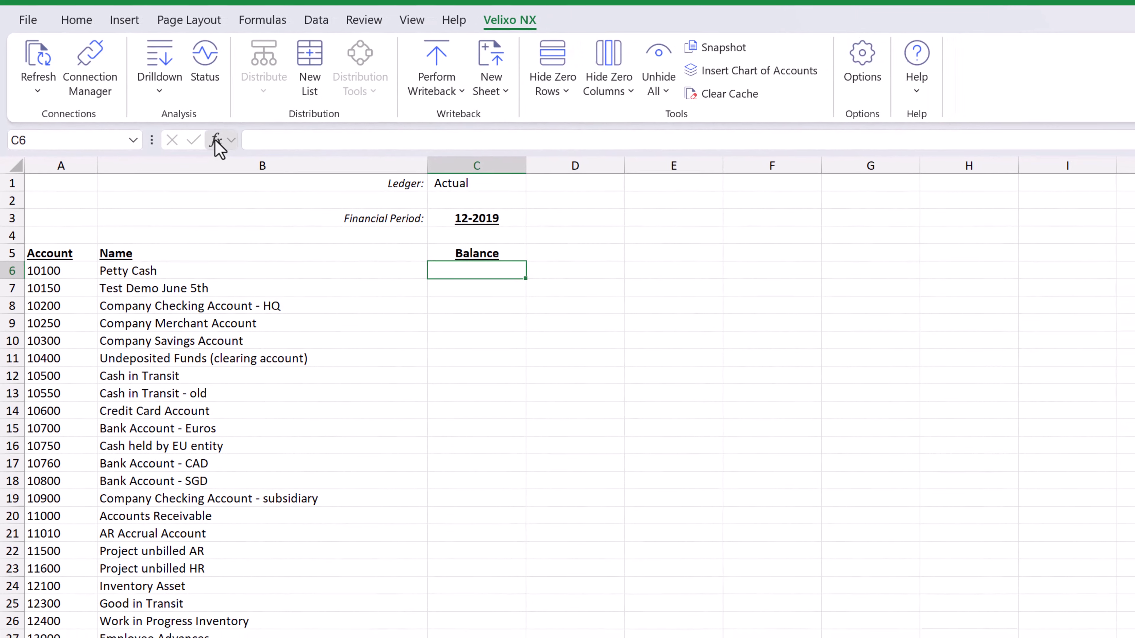
{"action": "left_click", "coordinate": [229, 148]}
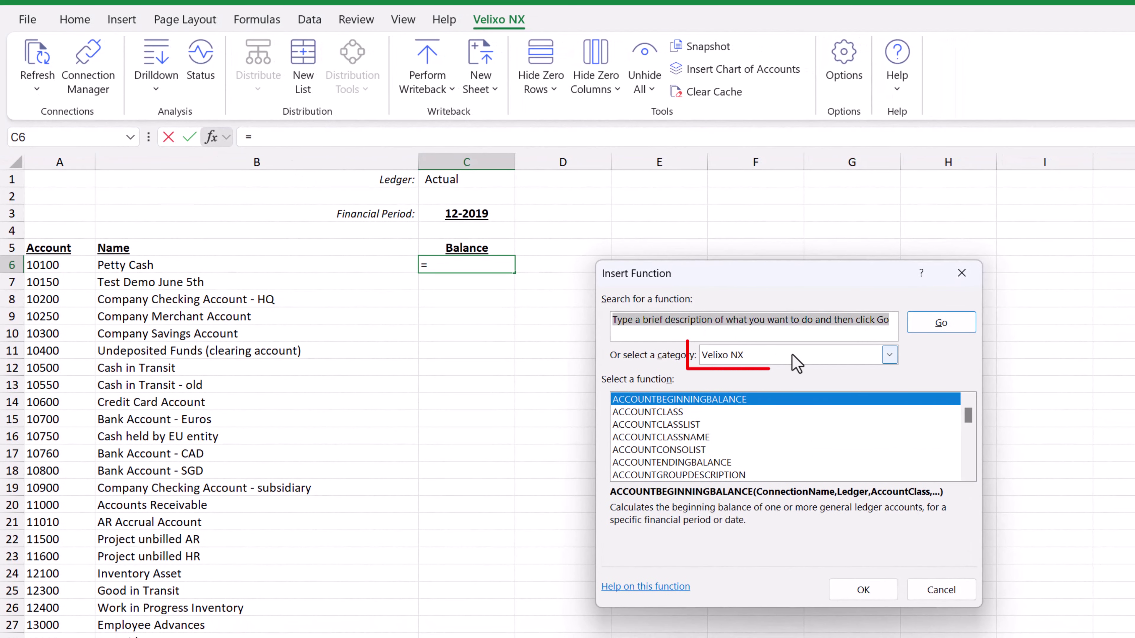
{"action": "left_click", "coordinate": [780, 462]}
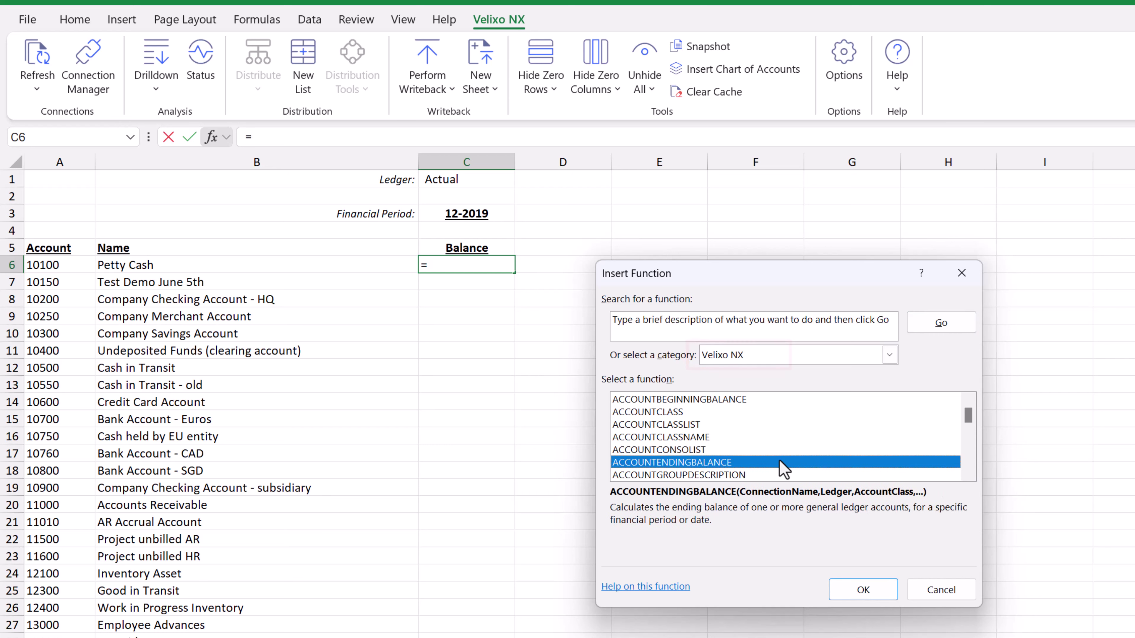
{"action": "left_click", "coordinate": [860, 588]}
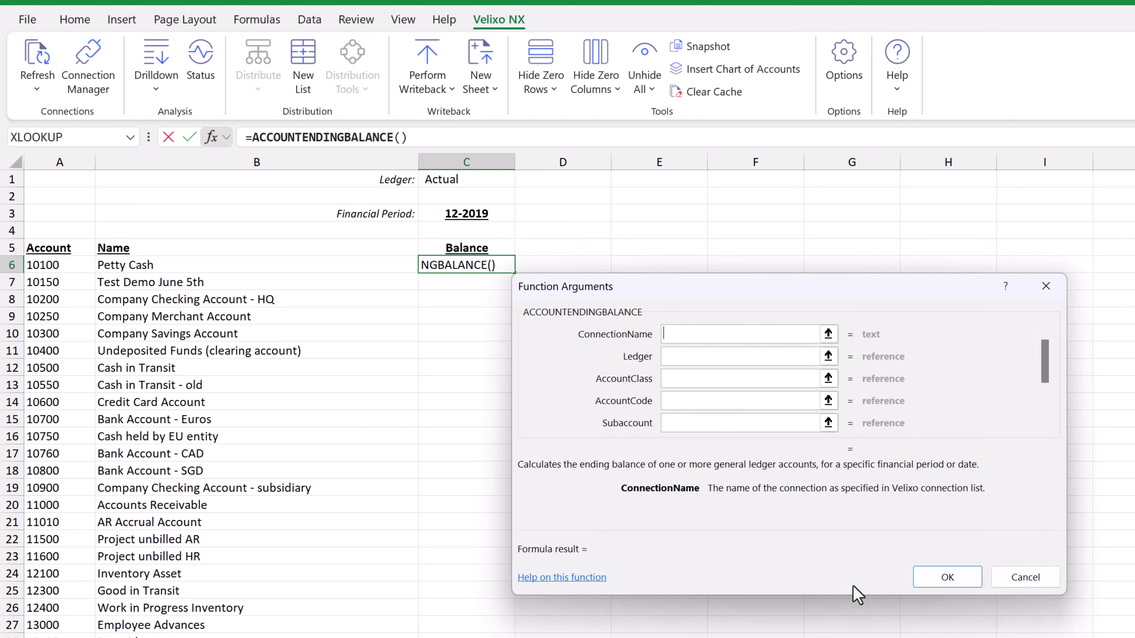
{"action": "type", "text": "Demo"}
{"action": "key", "text": "Tab"}
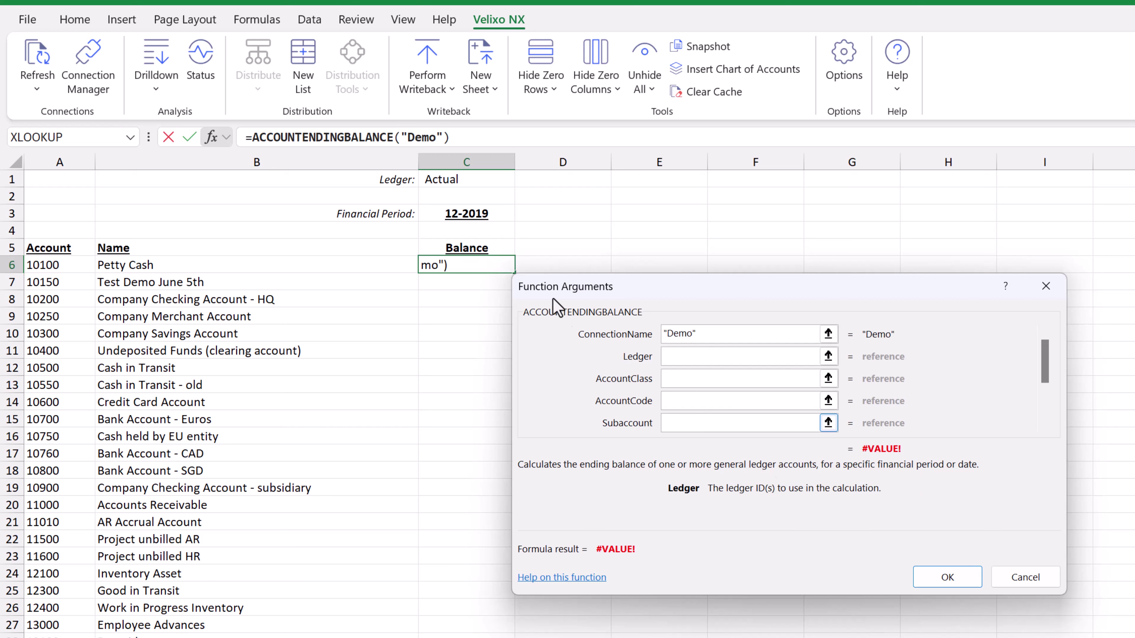
{"action": "left_click", "coordinate": [462, 178]}
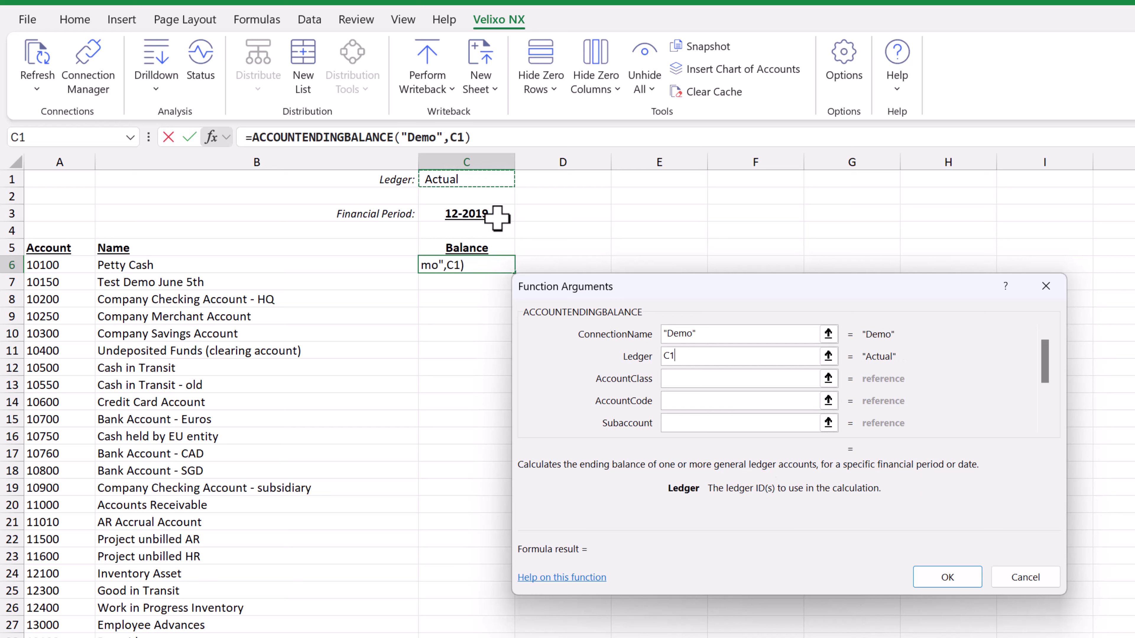
- Set AccountCode to $A6# and AsOf to C3, filling the Balance column with ending balances
{"action": "left_click", "coordinate": [695, 402]}
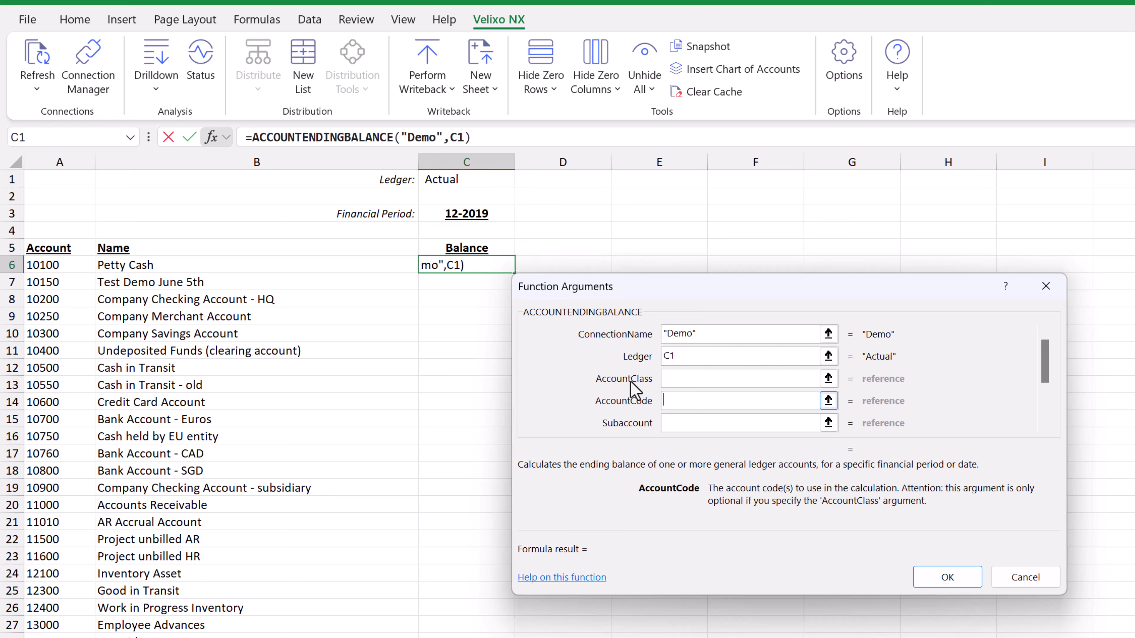
{"action": "left_click", "coordinate": [50, 265]}
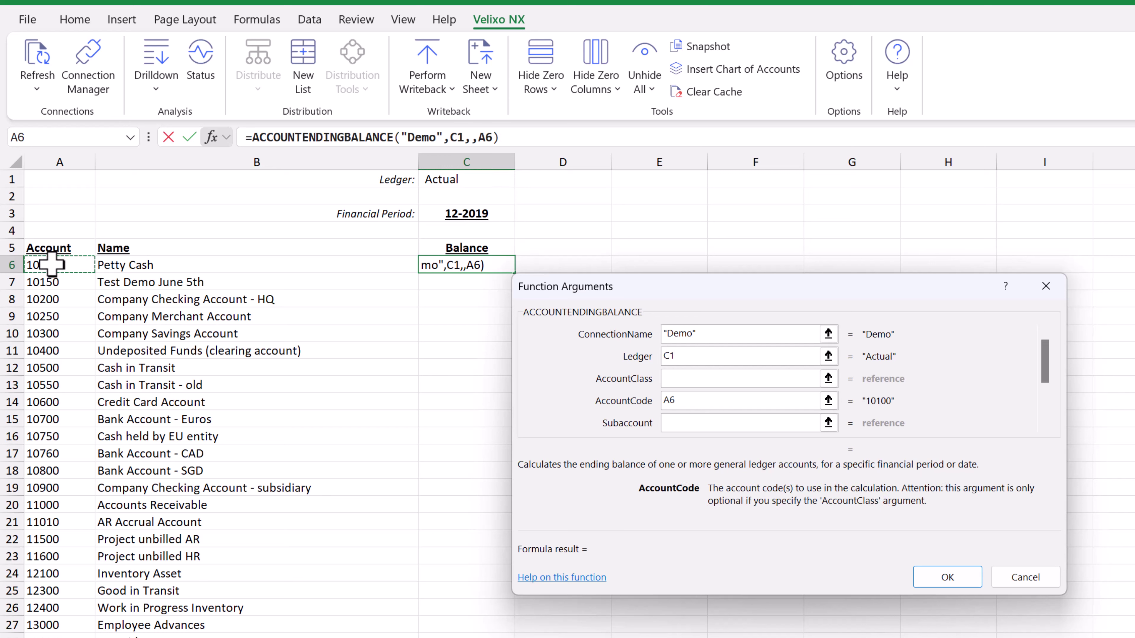
{"action": "type", "text": "#"}
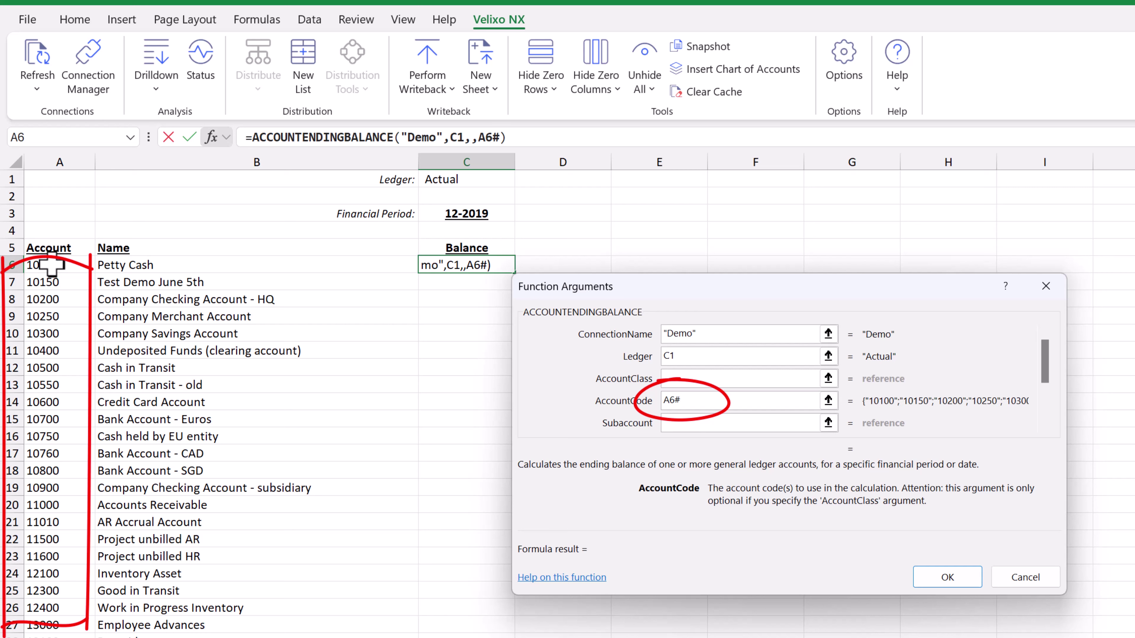
{"action": "key", "text": "F4"}
{"action": "key", "text": "F4"}
{"action": "left_click", "coordinate": [1044, 425]}
{"action": "left_click", "coordinate": [1044, 425]}
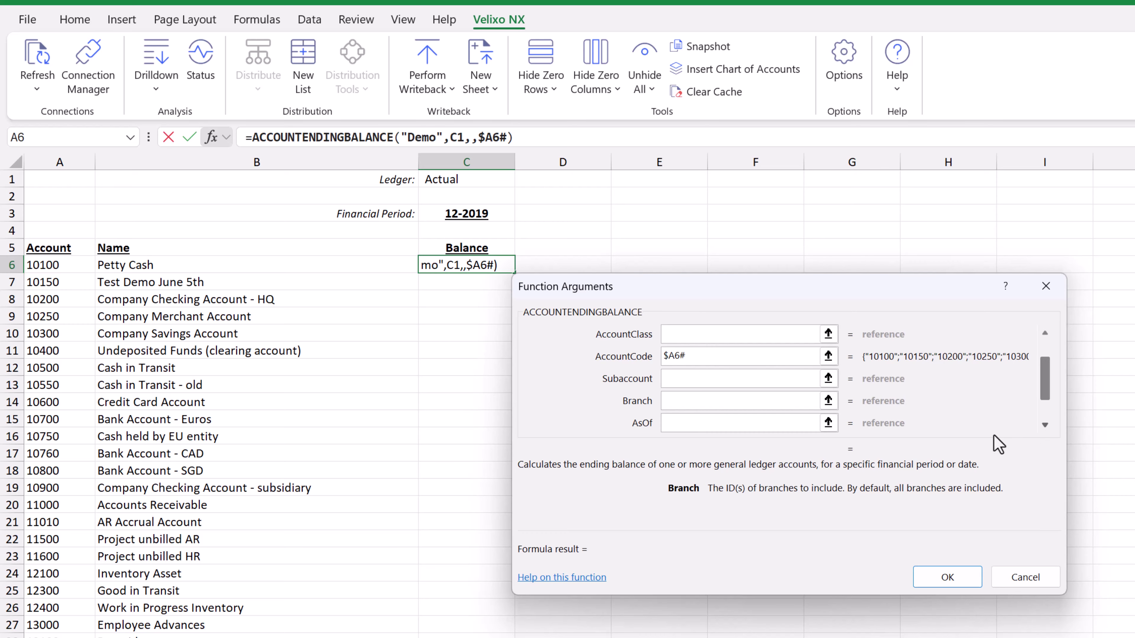
{"action": "left_click", "coordinate": [706, 422]}
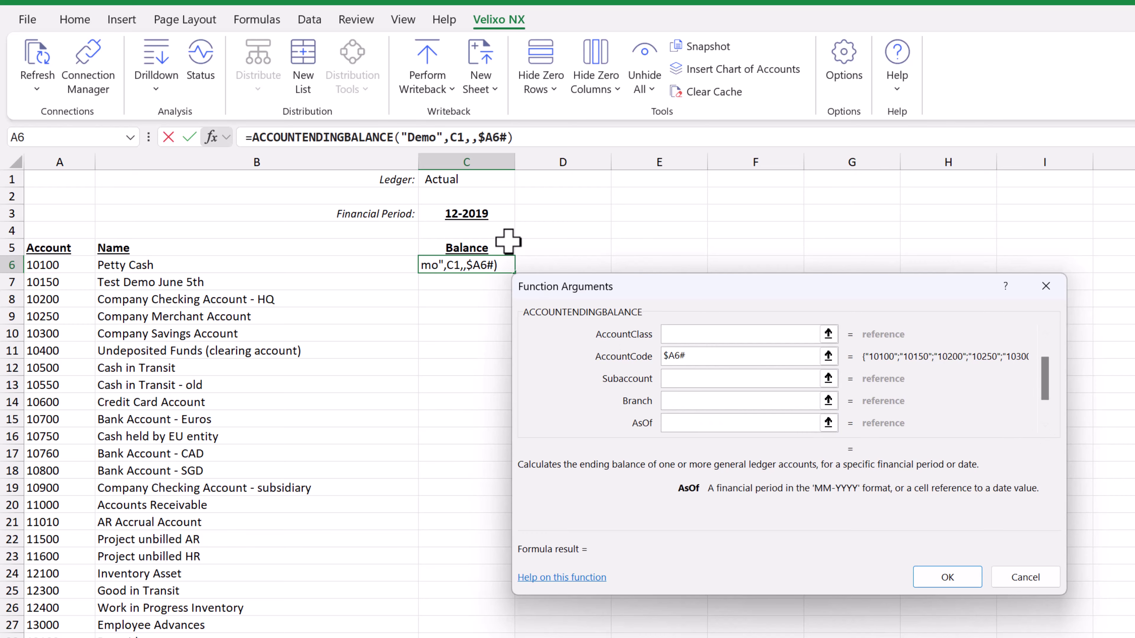
{"action": "left_click", "coordinate": [485, 208]}
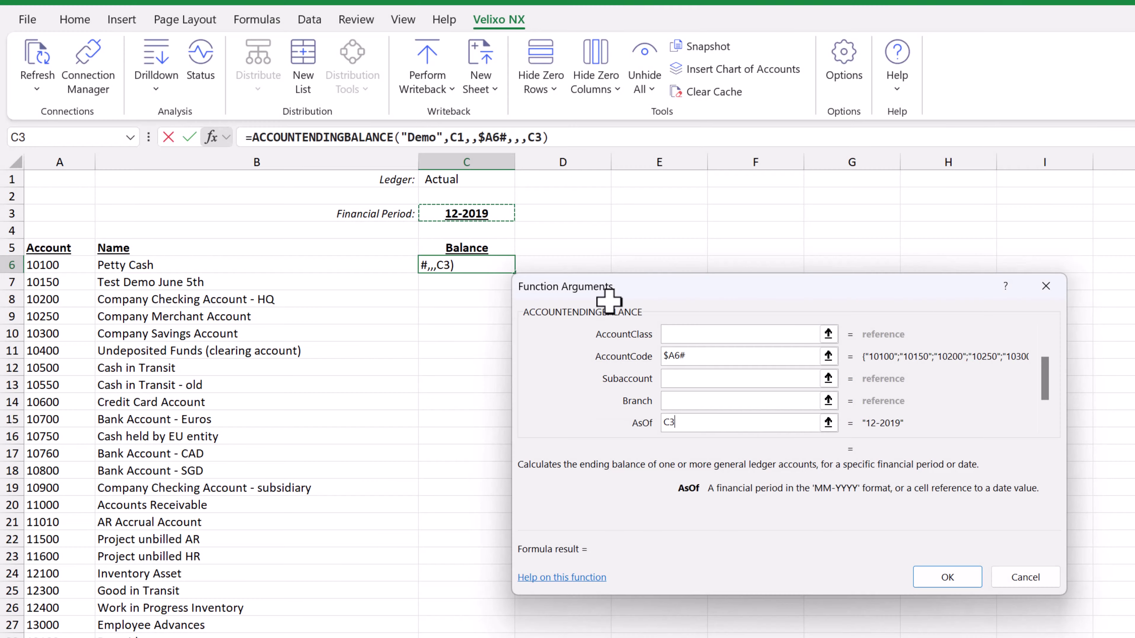
{"action": "left_click", "coordinate": [947, 578]}
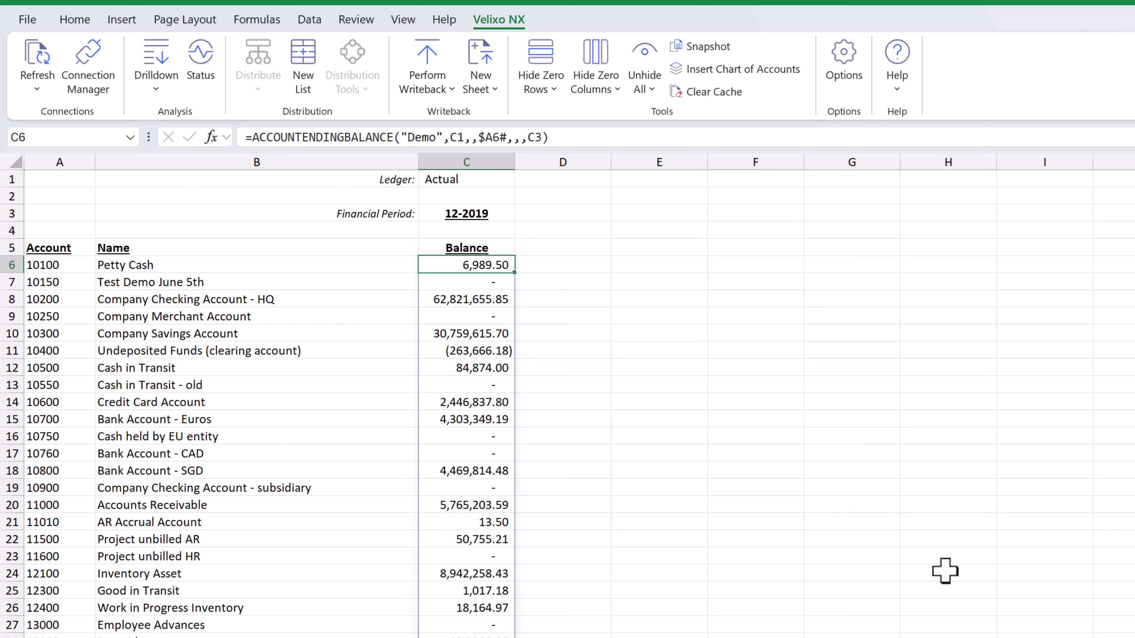
- Change the Financial Period in C3 to '10-2019
{"action": "left_click", "coordinate": [497, 214]}
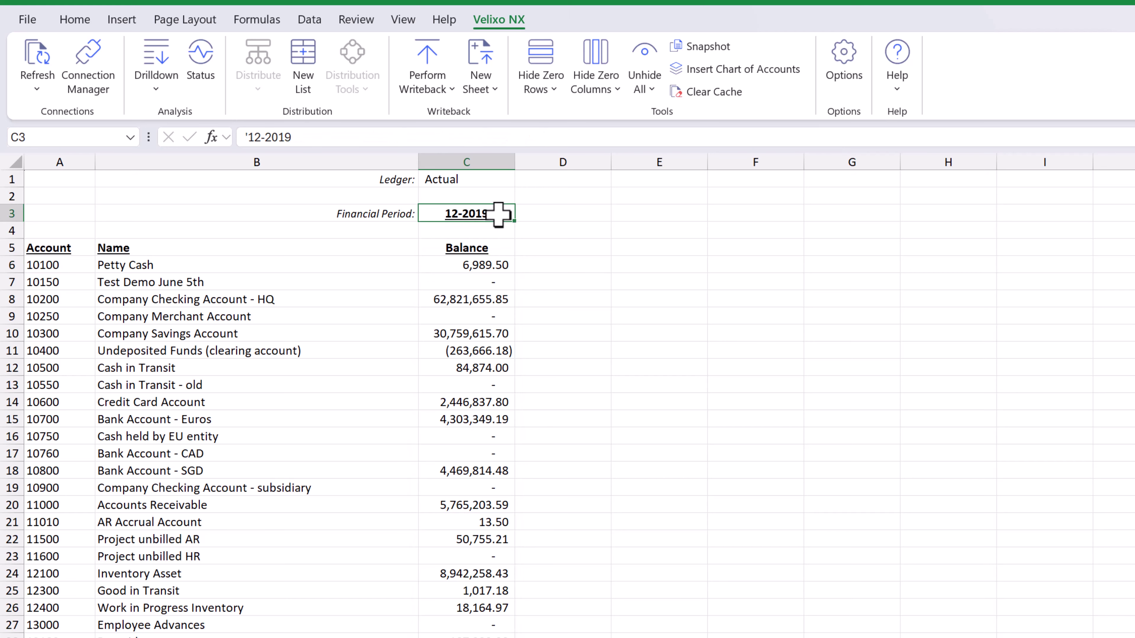
{"action": "type", "text": "'10-2019"}
{"action": "key", "text": "Return"}
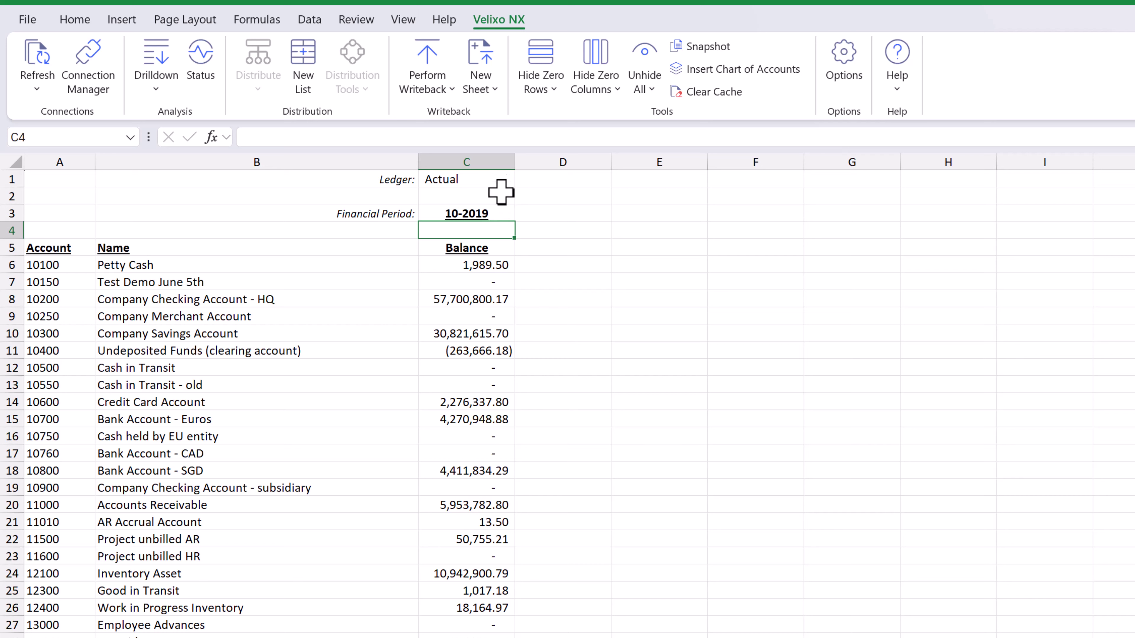
- Switch the Ledger in C1 to Budget, then back to Actual
{"action": "left_click", "coordinate": [500, 179]}
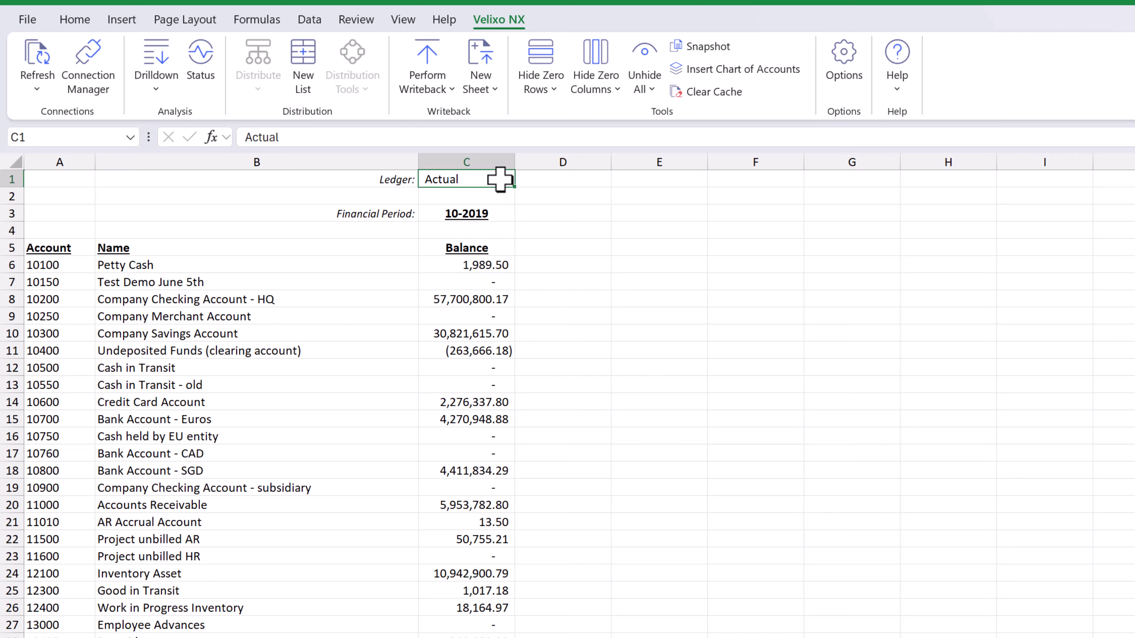
{"action": "type", "text": "Budget"}
{"action": "key", "text": "Return"}
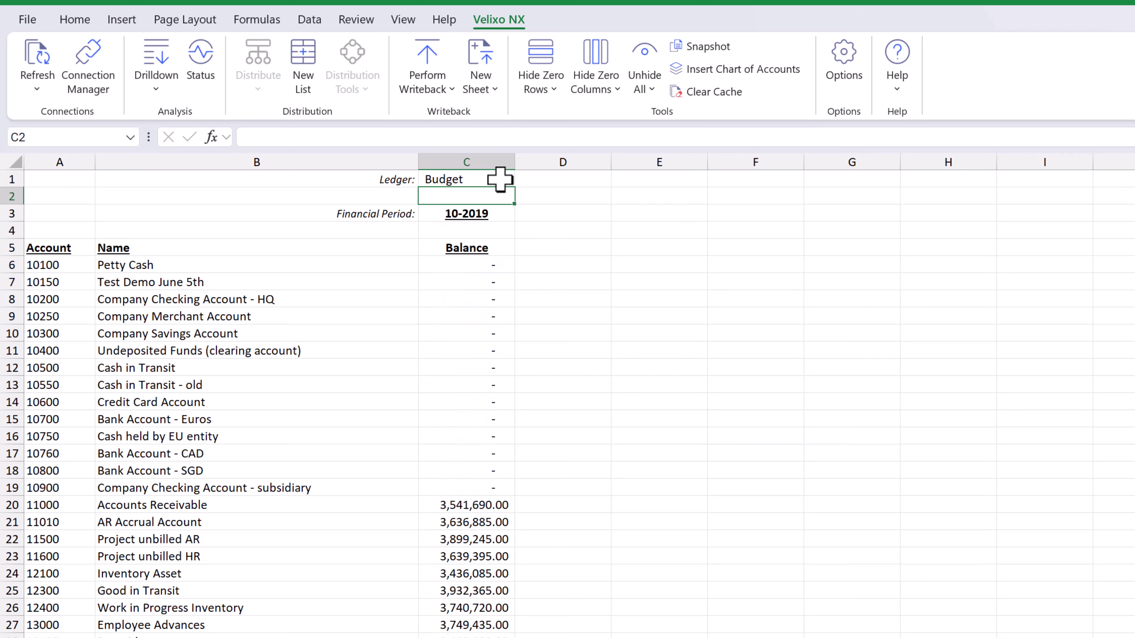
{"action": "left_click", "coordinate": [500, 179]}
{"action": "type", "text": "Actual"}
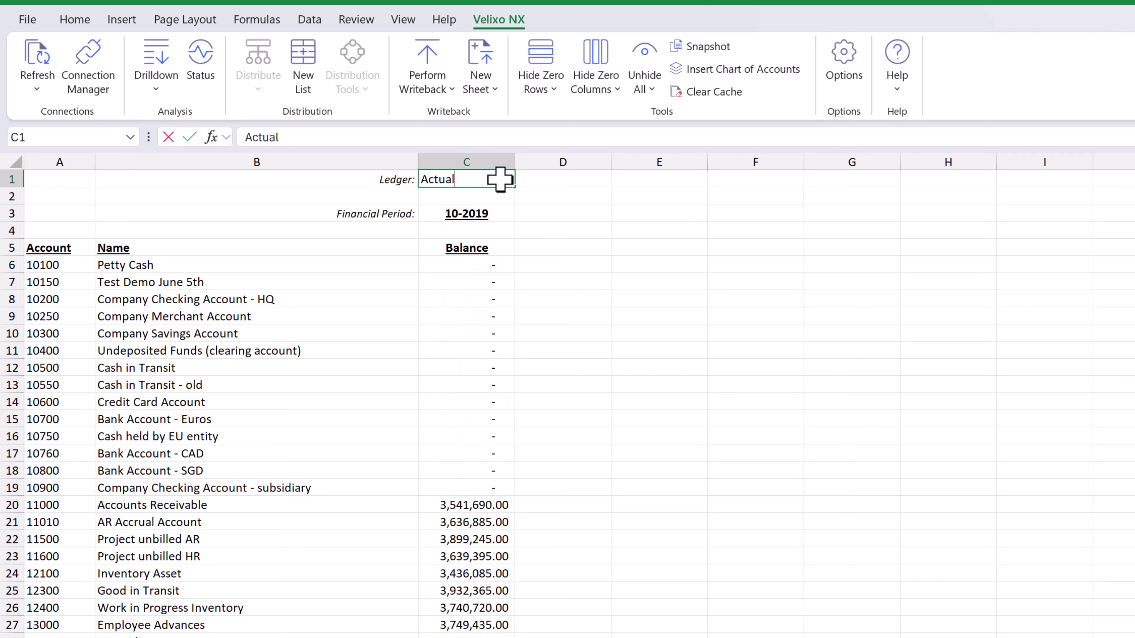
{"action": "key", "text": "Return"}
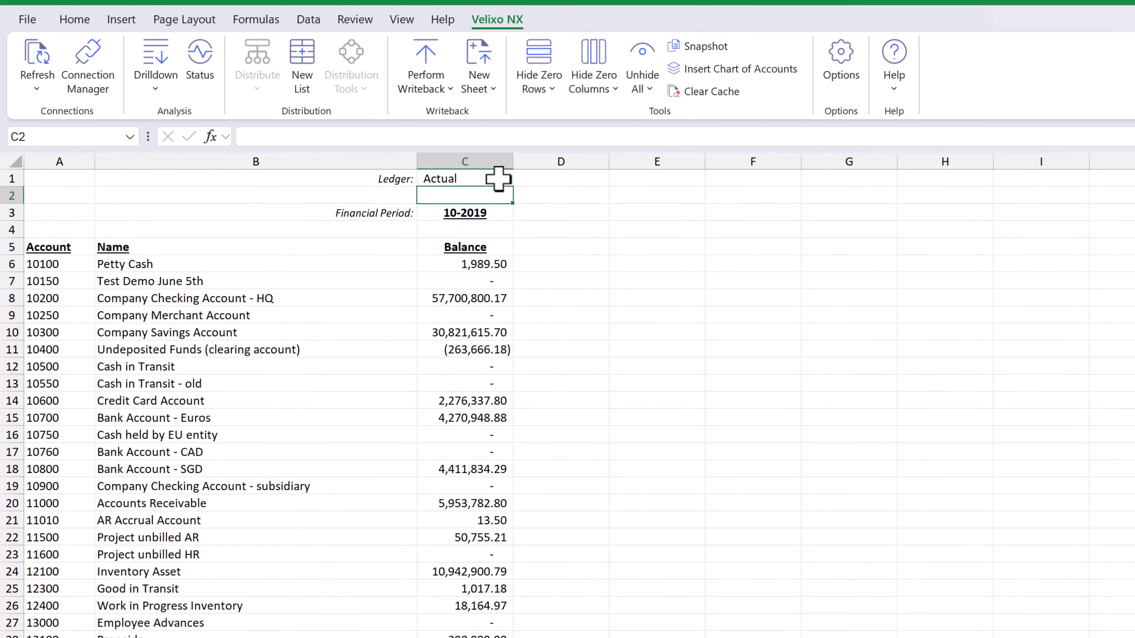
- Add List data validation to C1 with source Actual,Budget
{"action": "left_click", "coordinate": [492, 177]}
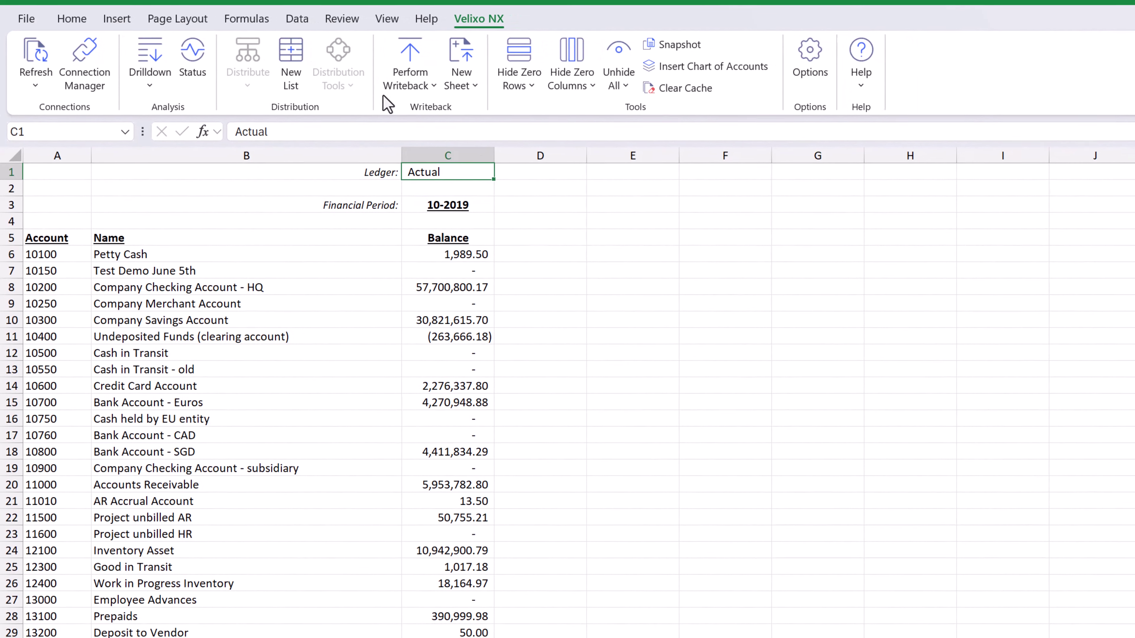
{"action": "left_click", "coordinate": [300, 20]}
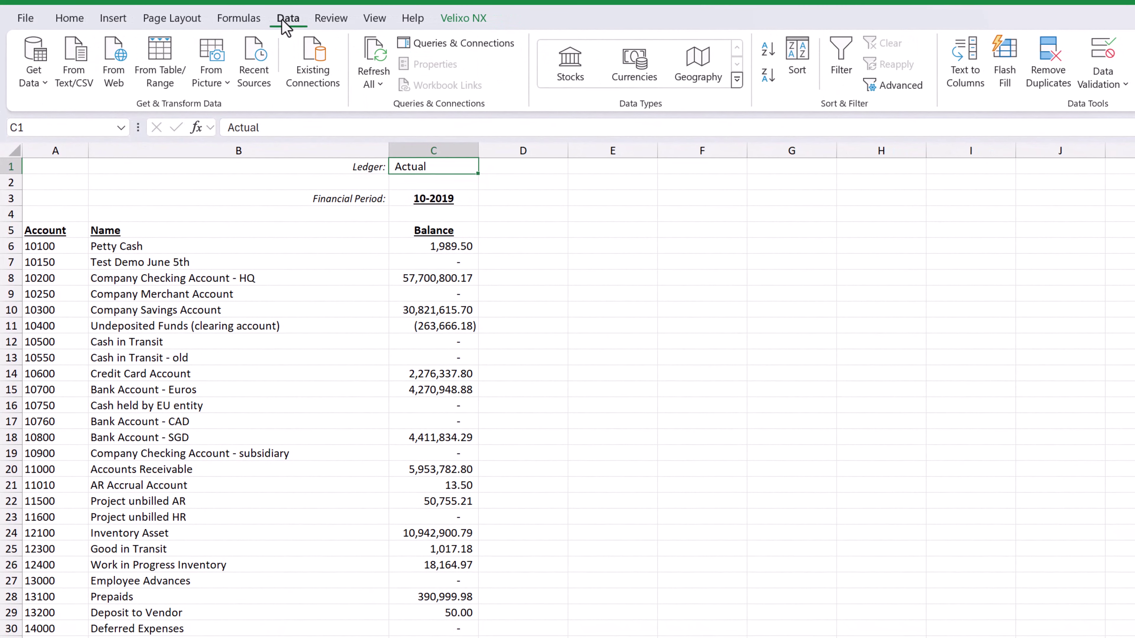
{"action": "left_click", "coordinate": [1102, 55]}
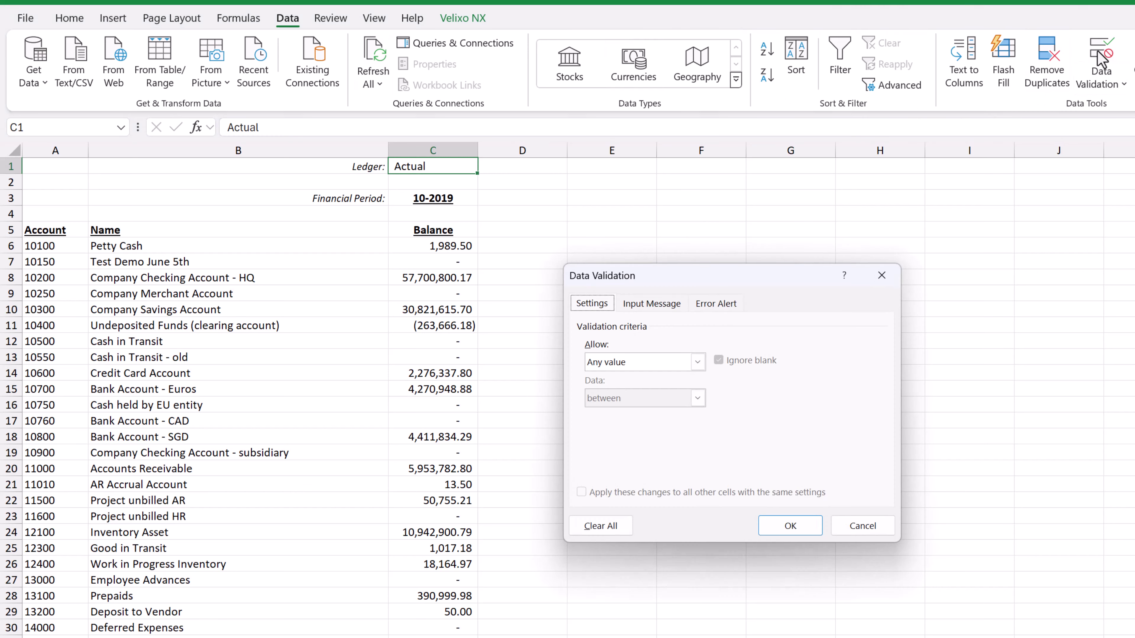
{"action": "left_click", "coordinate": [698, 363]}
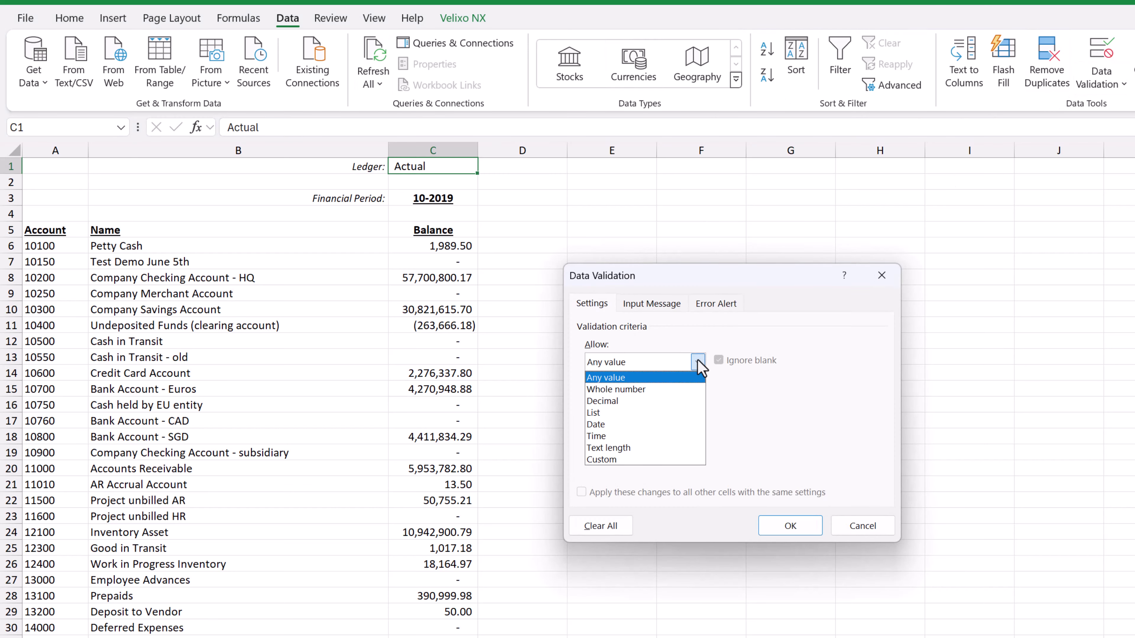
{"action": "left_click", "coordinate": [639, 412]}
{"action": "left_click", "coordinate": [635, 432]}
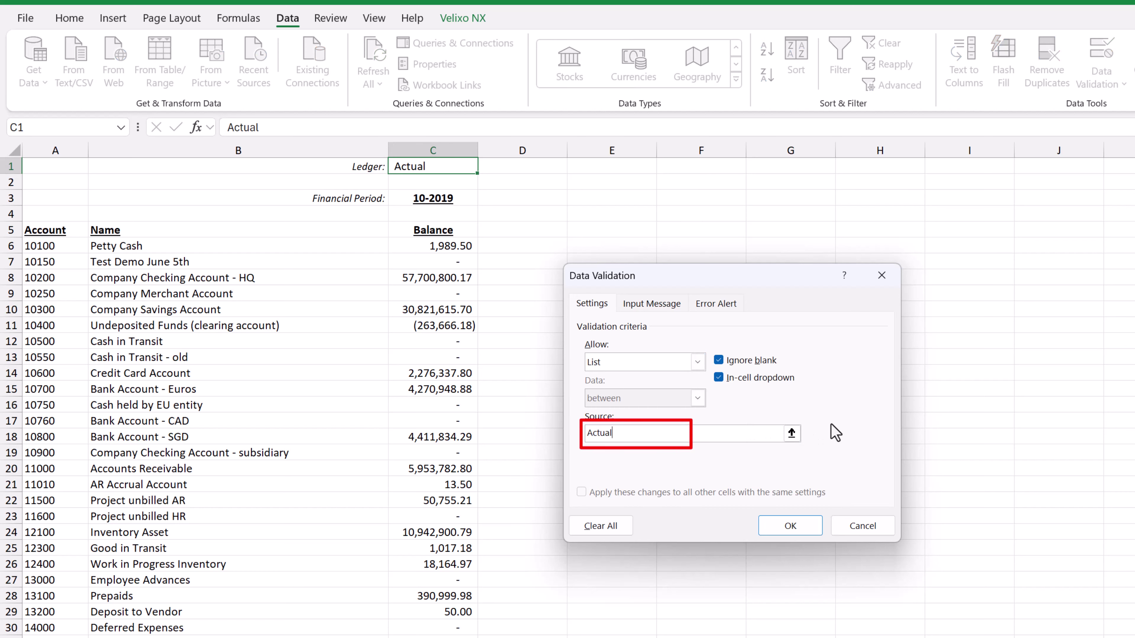
{"action": "type", "text": "Actual,Budget"}
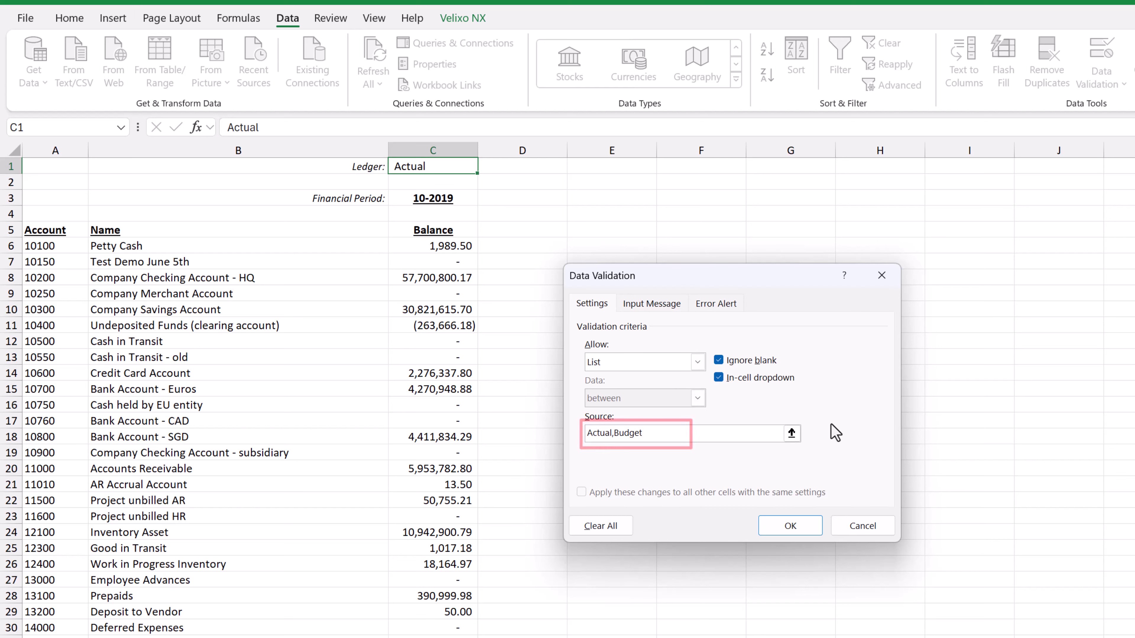
{"action": "left_click", "coordinate": [789, 527]}
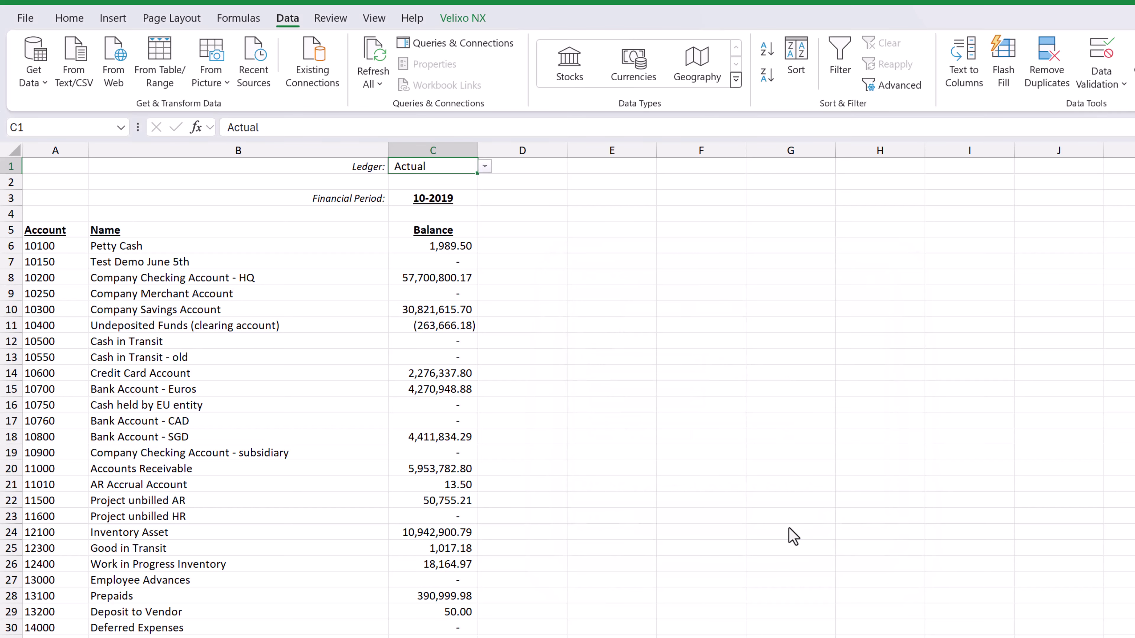
- Test the C1 dropdown by choosing Budget, then Actual again
{"action": "left_click", "coordinate": [485, 167]}
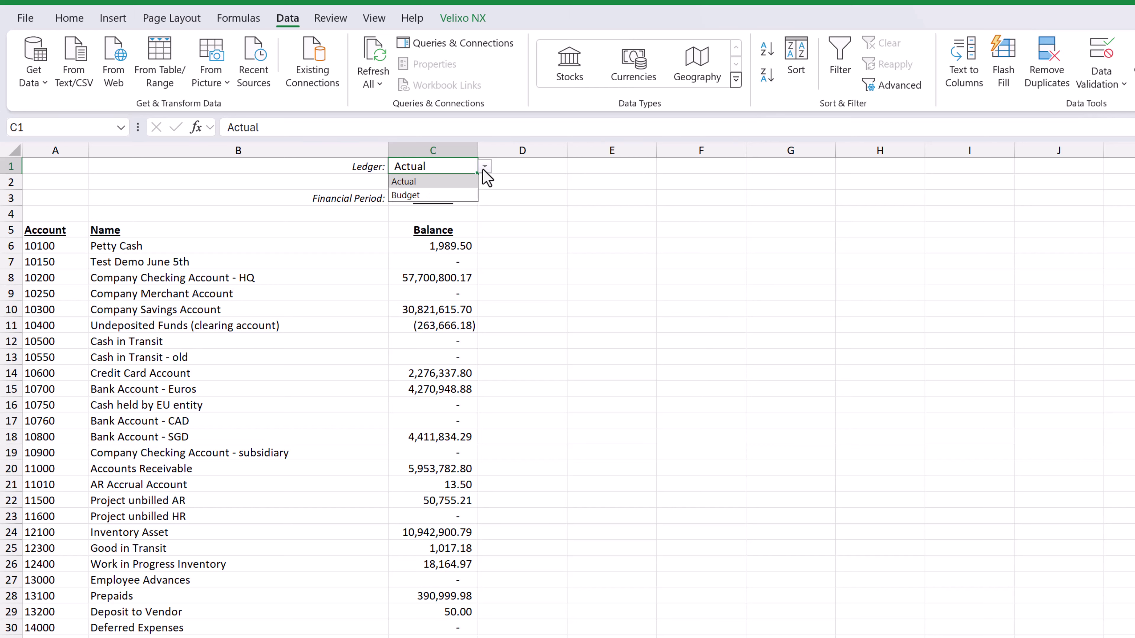
{"action": "left_click", "coordinate": [463, 194]}
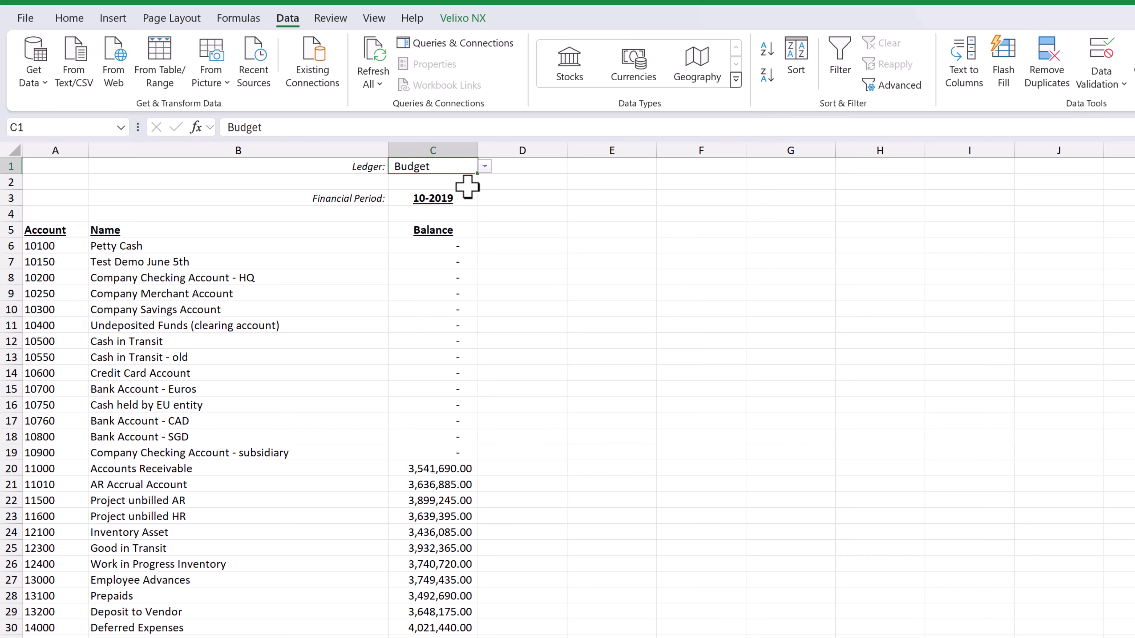
{"action": "left_click", "coordinate": [484, 167]}
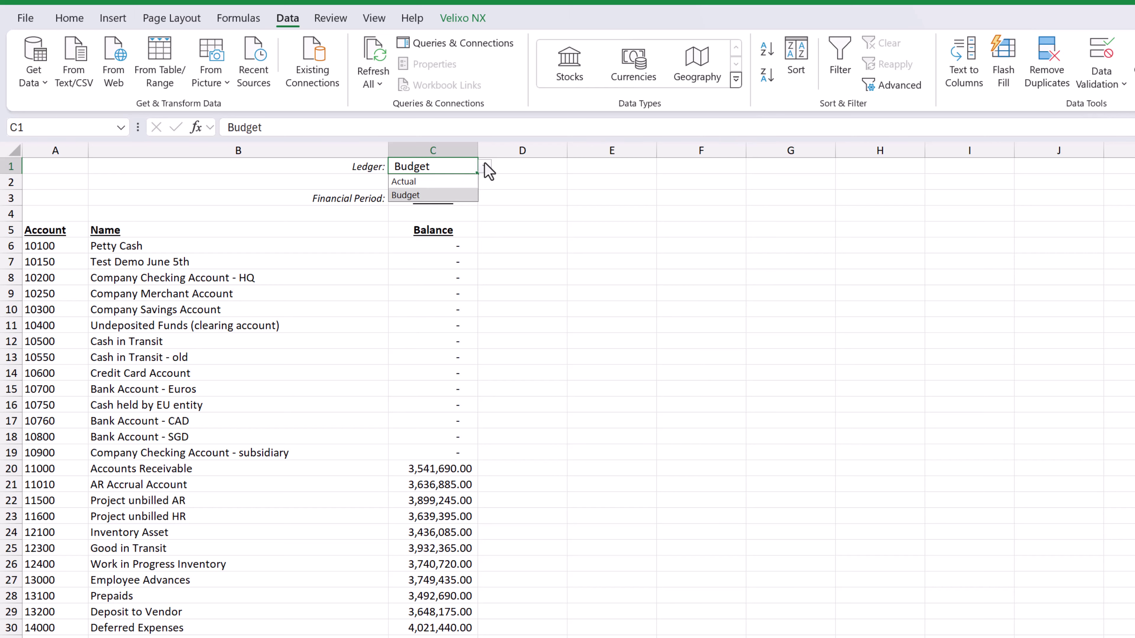
{"action": "left_click", "coordinate": [458, 184]}
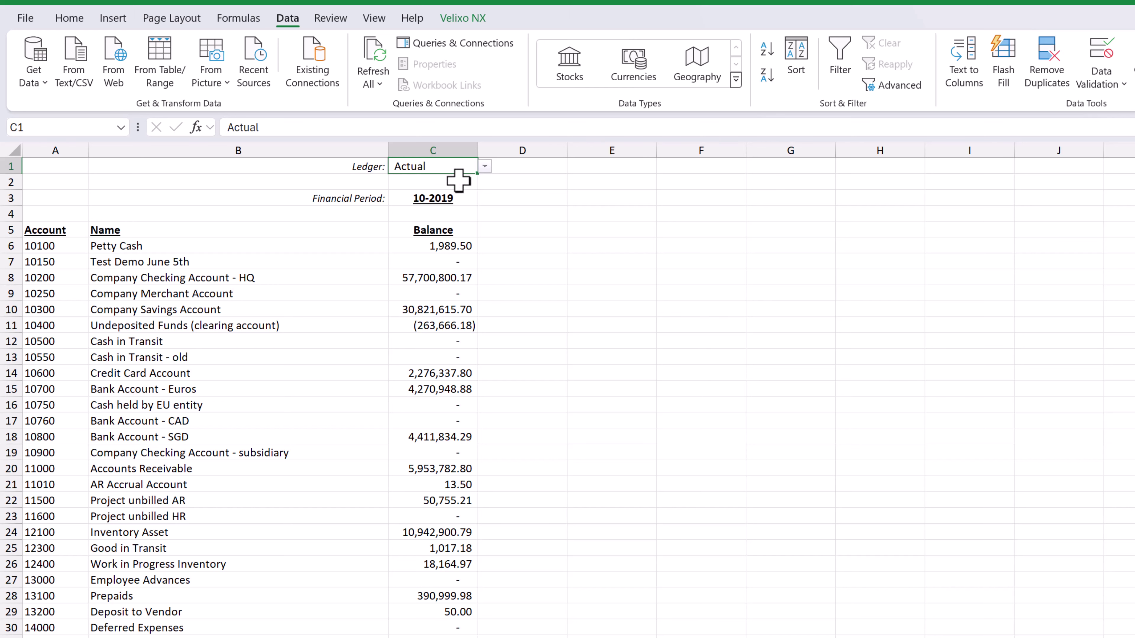
- Copy C1:C6 into column D and pick Budget from the D1 ledger dropdown
{"action": "left_click_drag", "start_coordinate": [447, 172], "coordinate": [549, 254]}
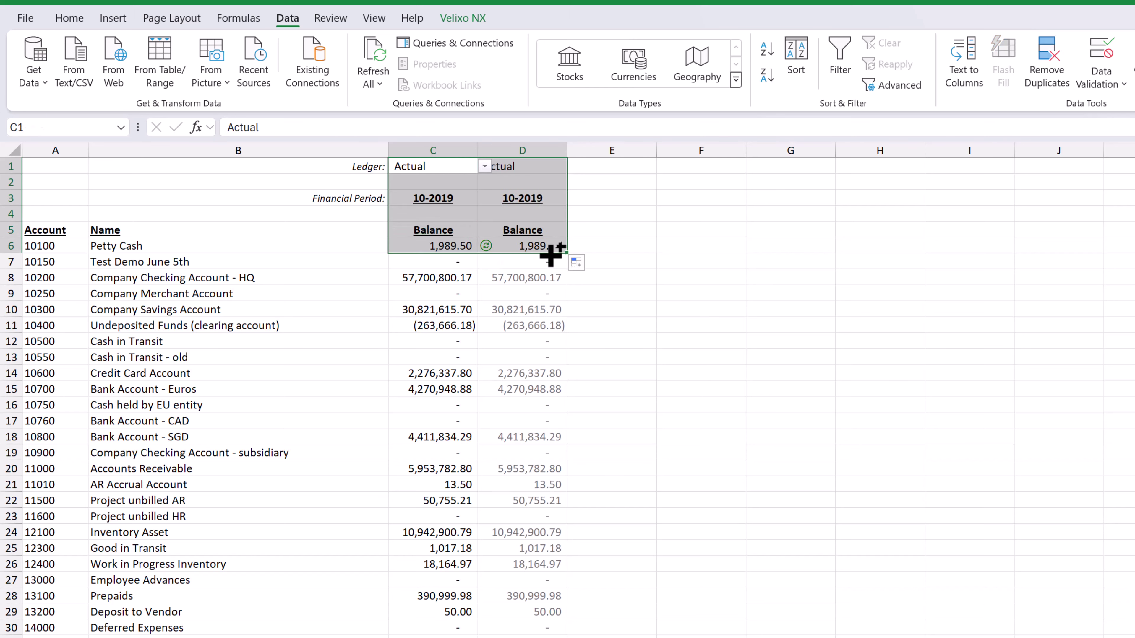
{"action": "left_click", "coordinate": [604, 233]}
{"action": "left_click", "coordinate": [552, 165]}
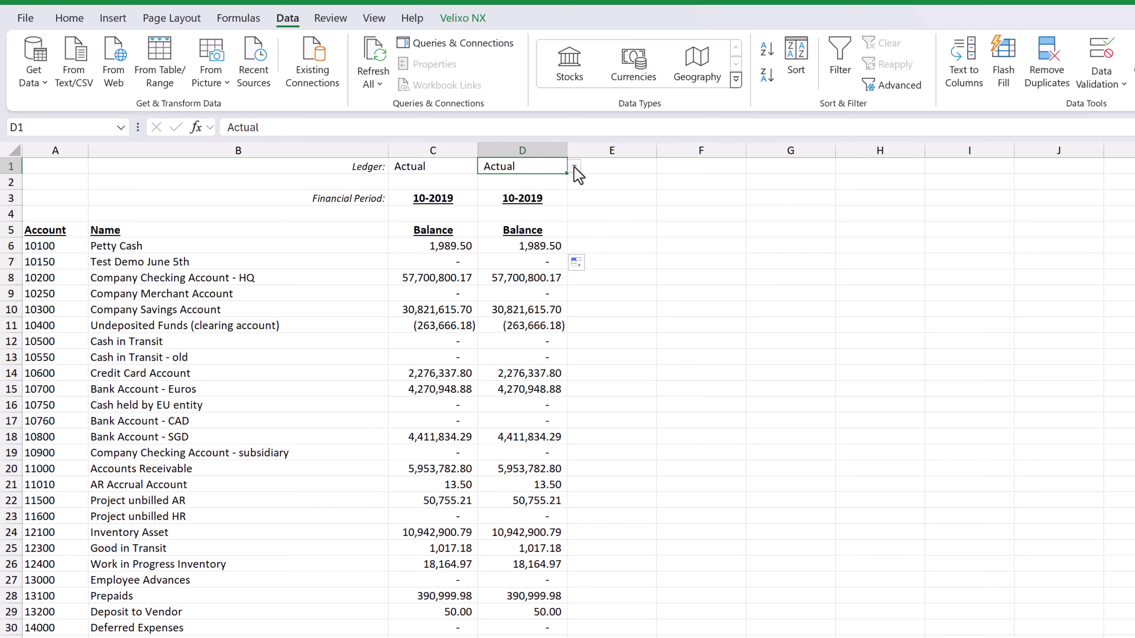
{"action": "left_click", "coordinate": [573, 166]}
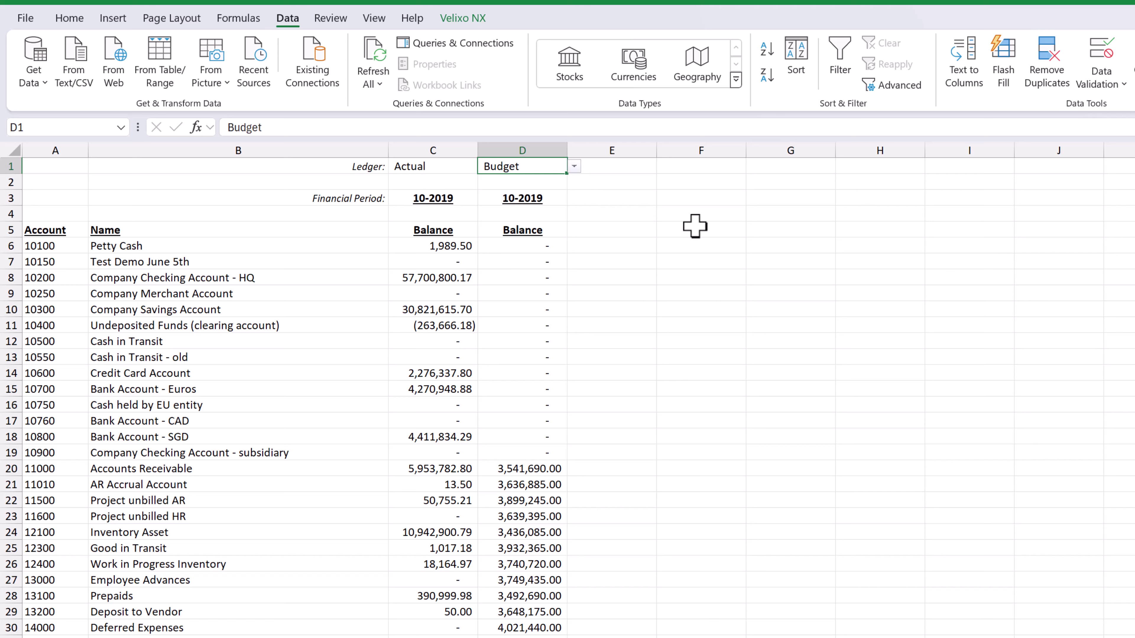
{"action": "left_click_drag", "start_coordinate": [545, 244], "coordinate": [509, 245]}
- Apply Velixo NX Hide Zero Rows > Auto Hide Rows in Selected Range to column D
{"action": "left_click", "coordinate": [522, 150]}
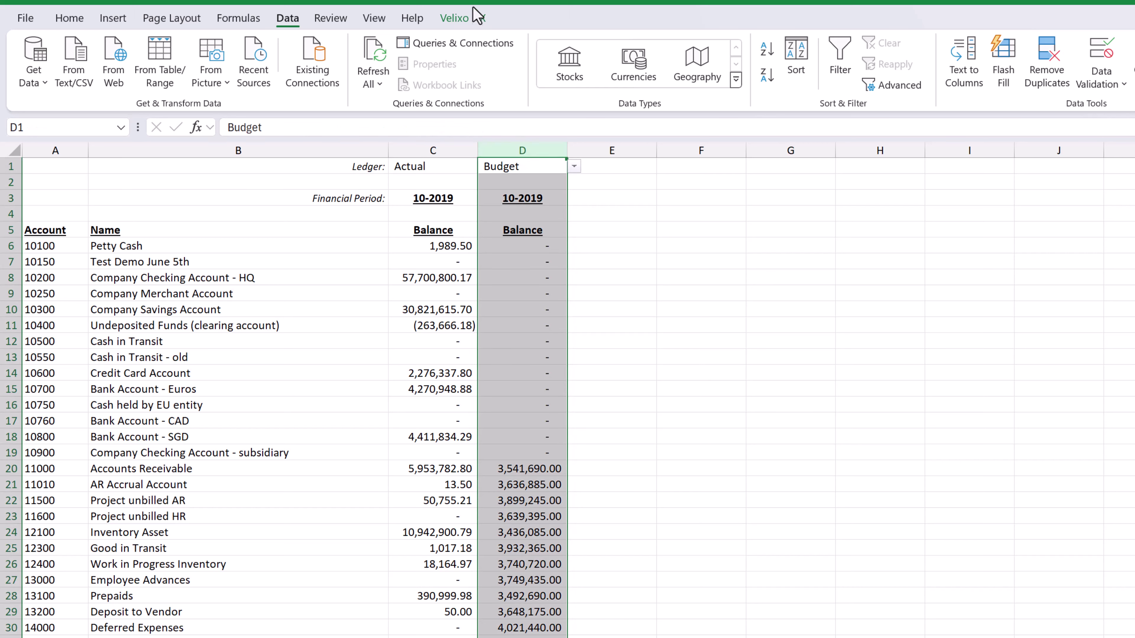
{"action": "left_click", "coordinate": [474, 18]}
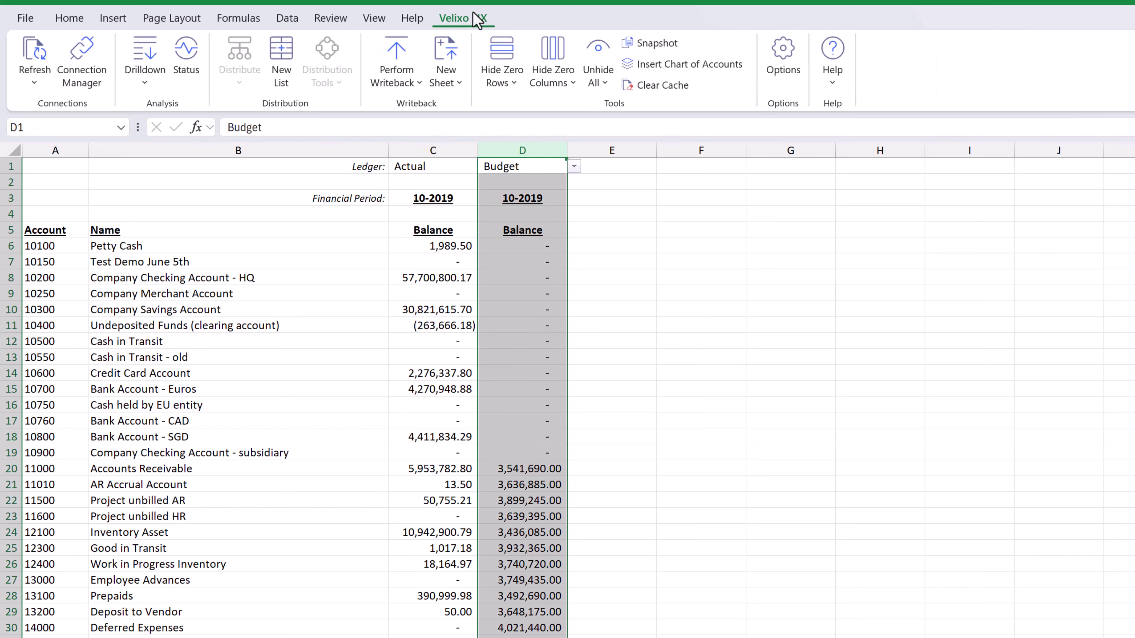
{"action": "left_click", "coordinate": [514, 83]}
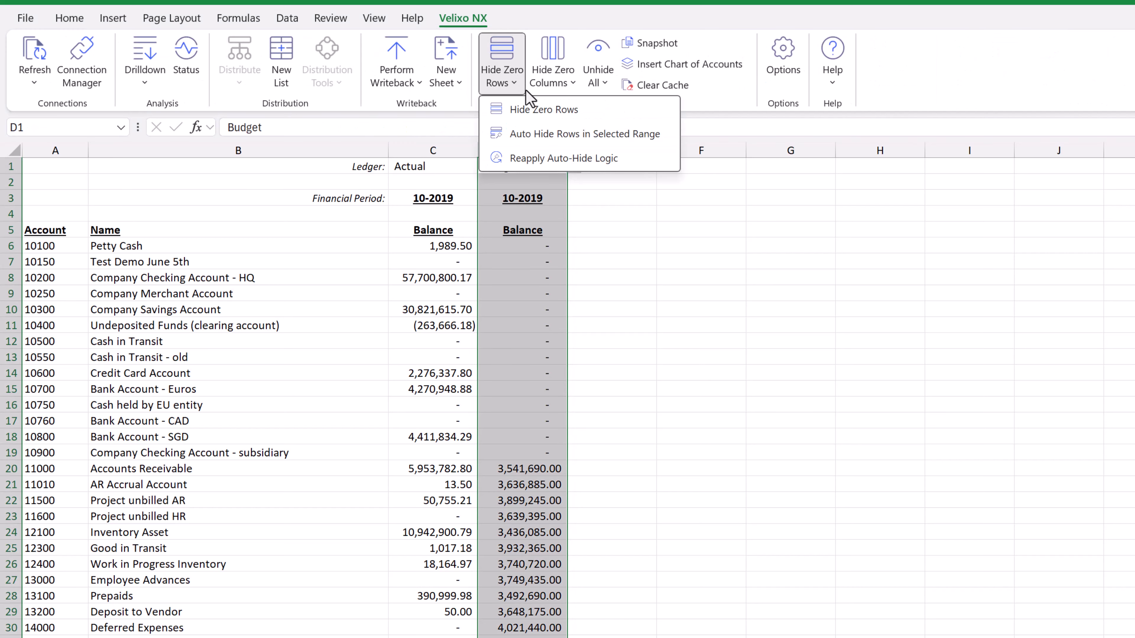
{"action": "left_click", "coordinate": [547, 137]}
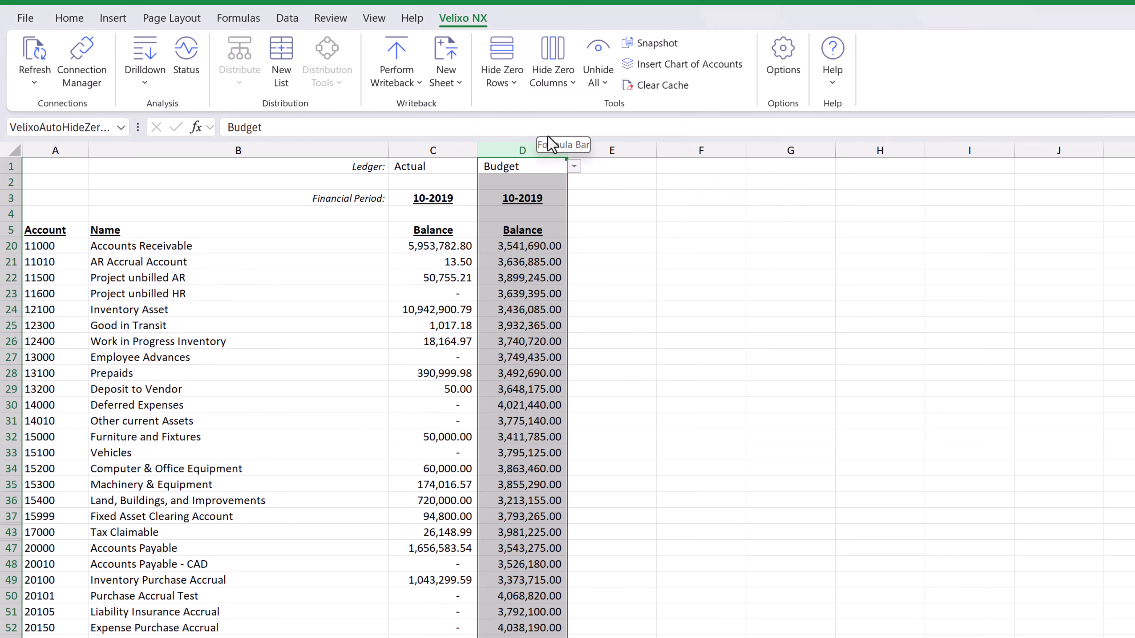
{"action": "left_click", "coordinate": [602, 166]}
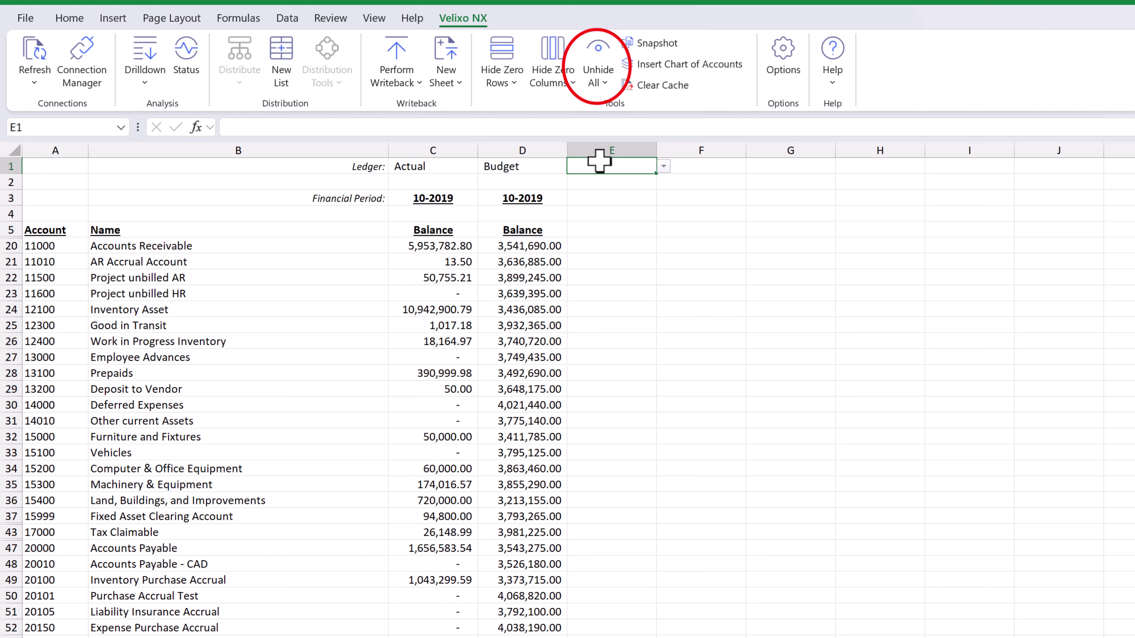
- Set column D's Ledger in D1 to Actual from its dropdown
{"action": "left_click", "coordinate": [541, 168]}
{"action": "left_click", "coordinate": [574, 167]}
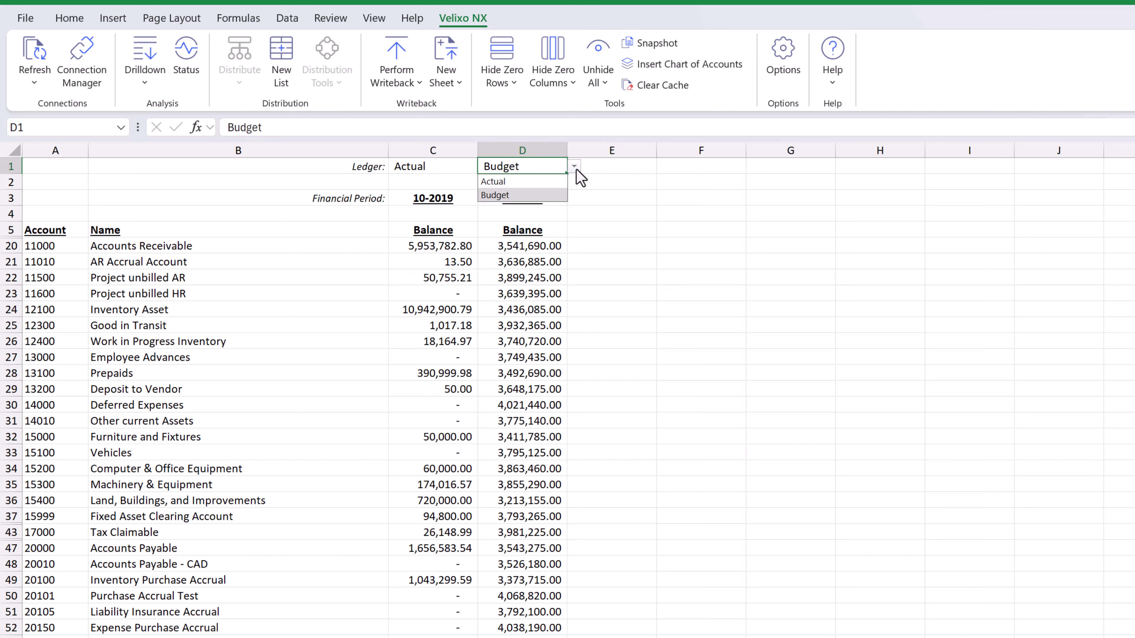
{"action": "left_click", "coordinate": [551, 180]}
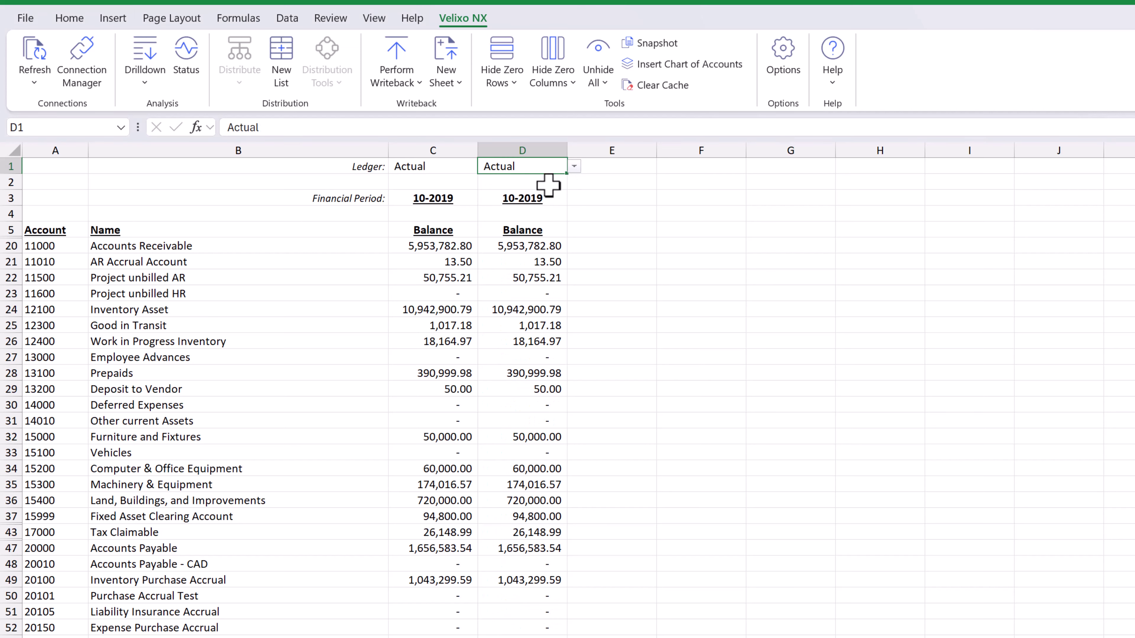
- Change the period in D3 from '10-2019 to '11-2019 via the formula bar
{"action": "left_click", "coordinate": [538, 197]}
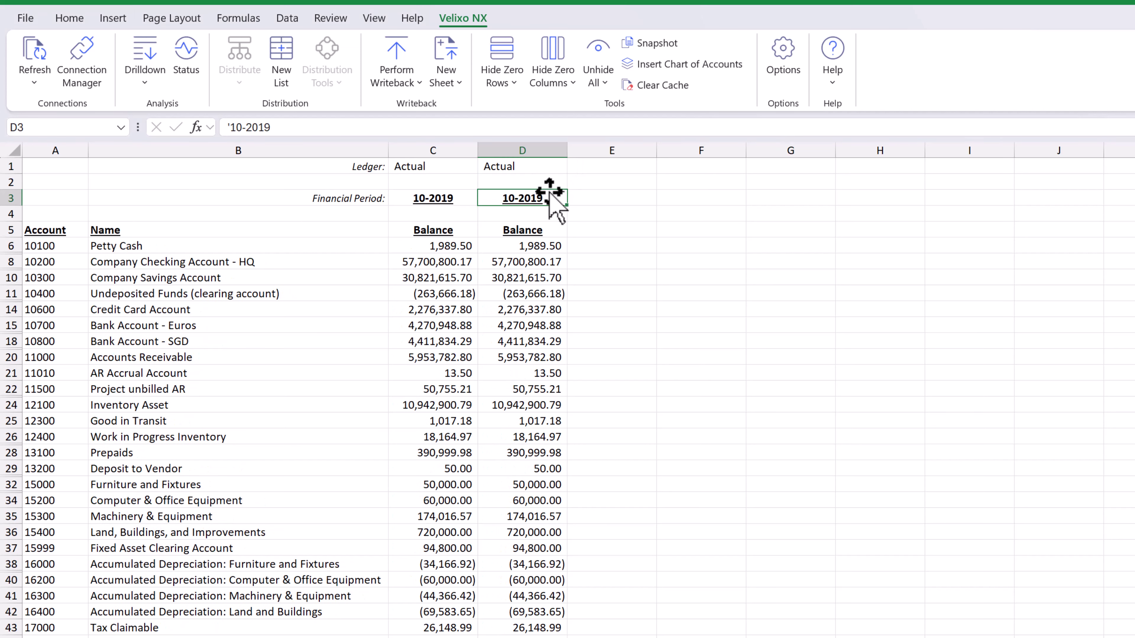
{"action": "left_click", "coordinate": [242, 127]}
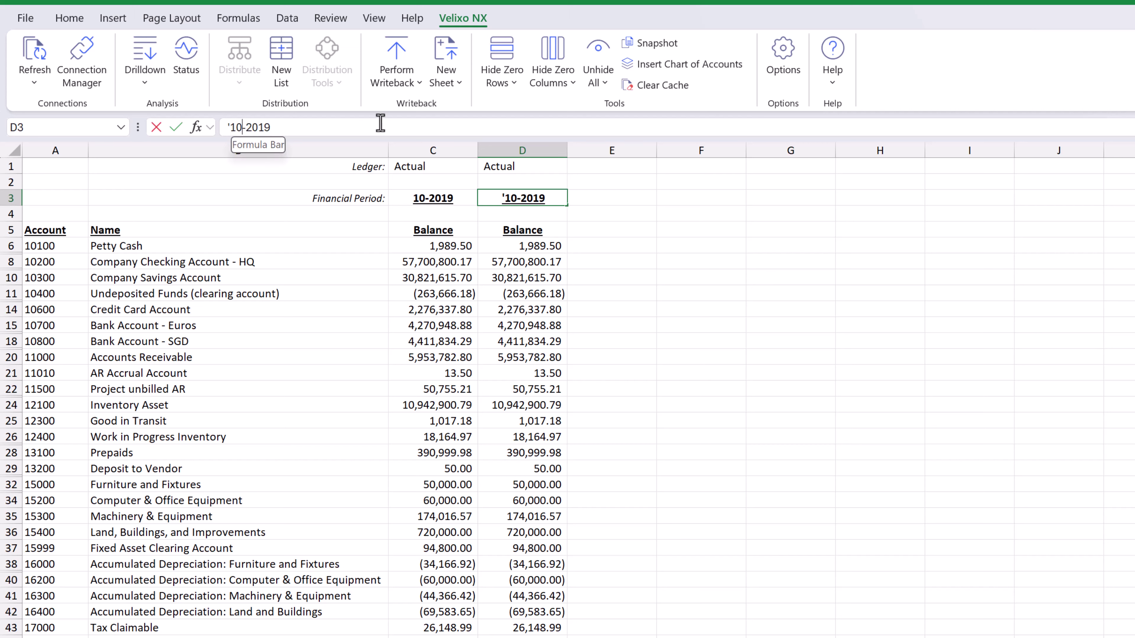
{"action": "key", "text": "BackSpace"}
{"action": "type", "text": "1"}
{"action": "key", "text": "Return"}
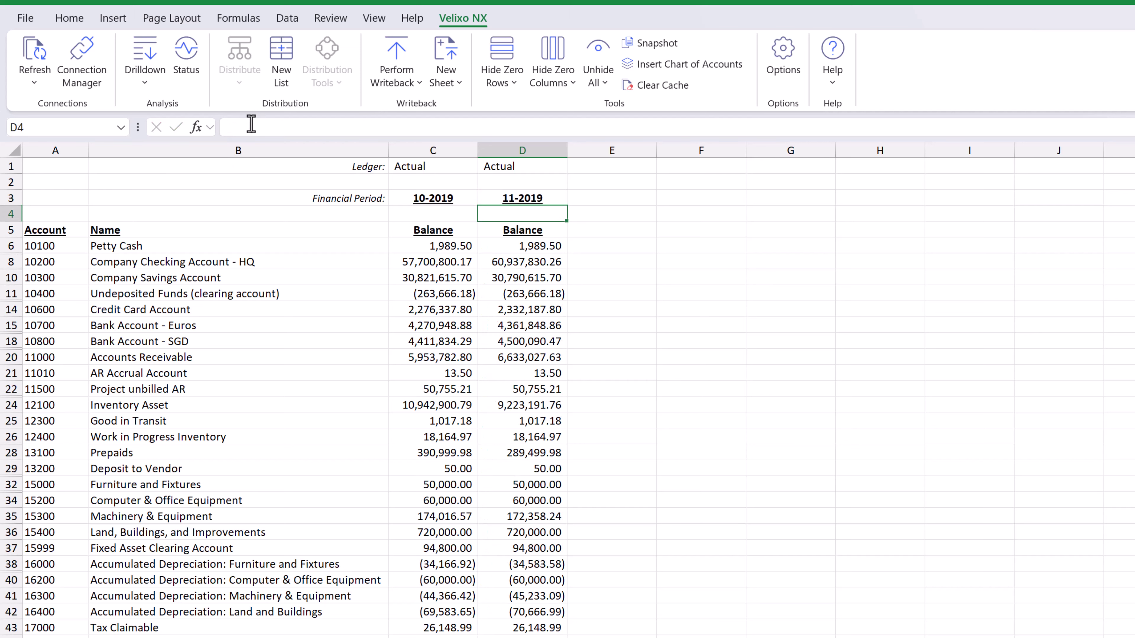
{"action": "left_click", "coordinate": [36, 82]}
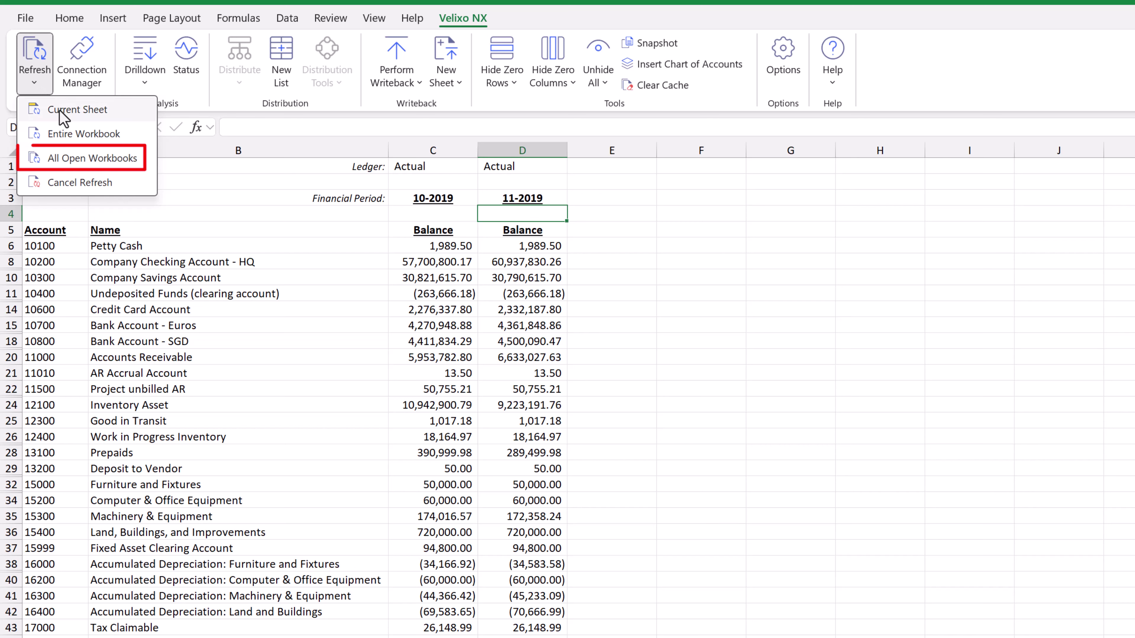
- Run Velixo Refresh > Current Sheet to update the 10-2019 and 11-2019 Actual balances
{"action": "left_click", "coordinate": [89, 109]}
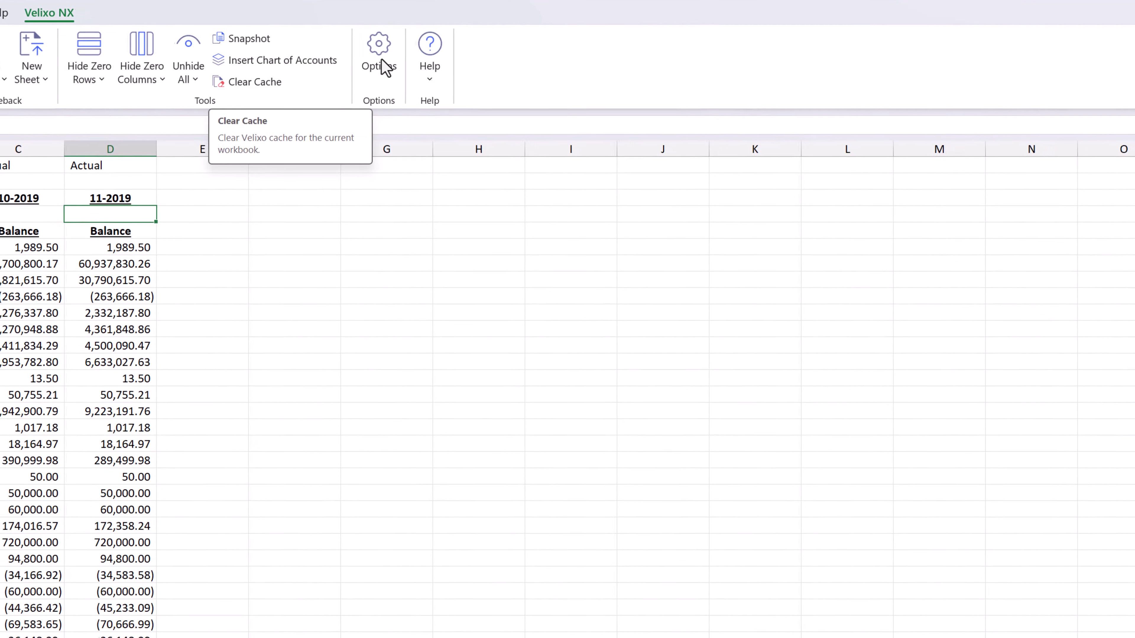
- In Velixo NX Options under Refresh behavior, enable 'Refresh data when opening the file'
{"action": "left_click", "coordinate": [405, 62]}
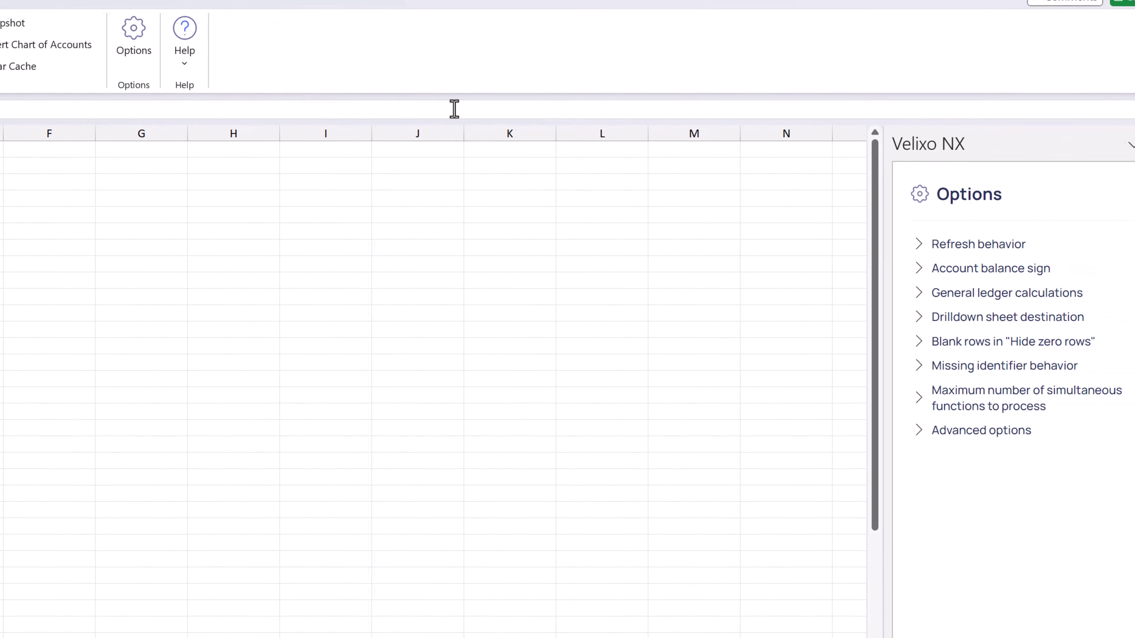
{"action": "left_click", "coordinate": [874, 244]}
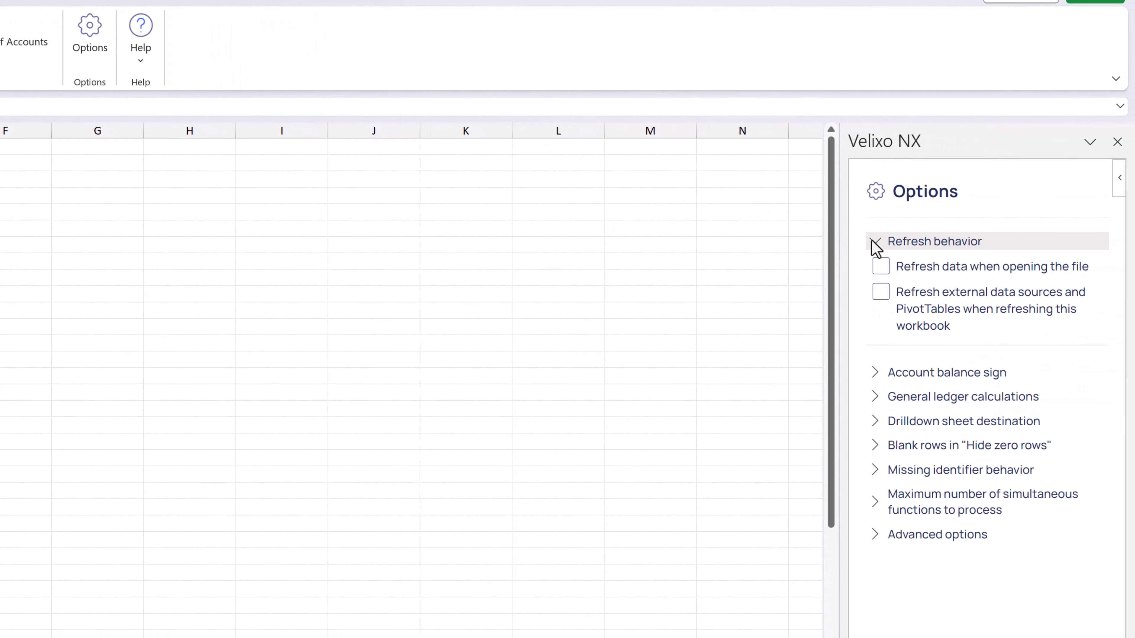
{"action": "left_click", "coordinate": [880, 269]}
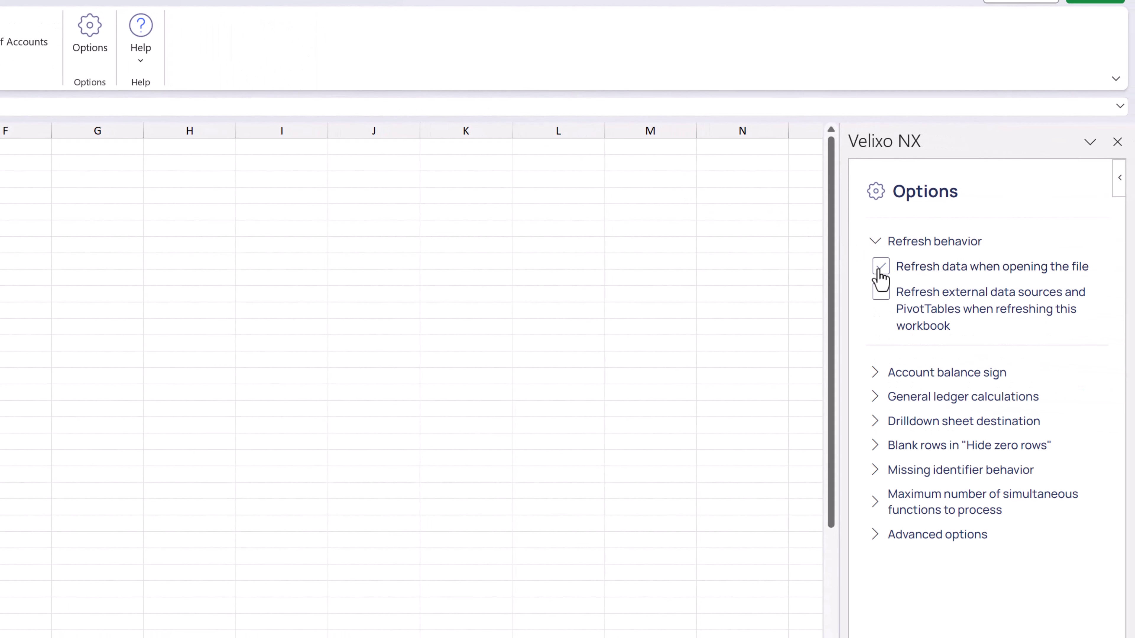
{"action": "left_click", "coordinate": [879, 270]}
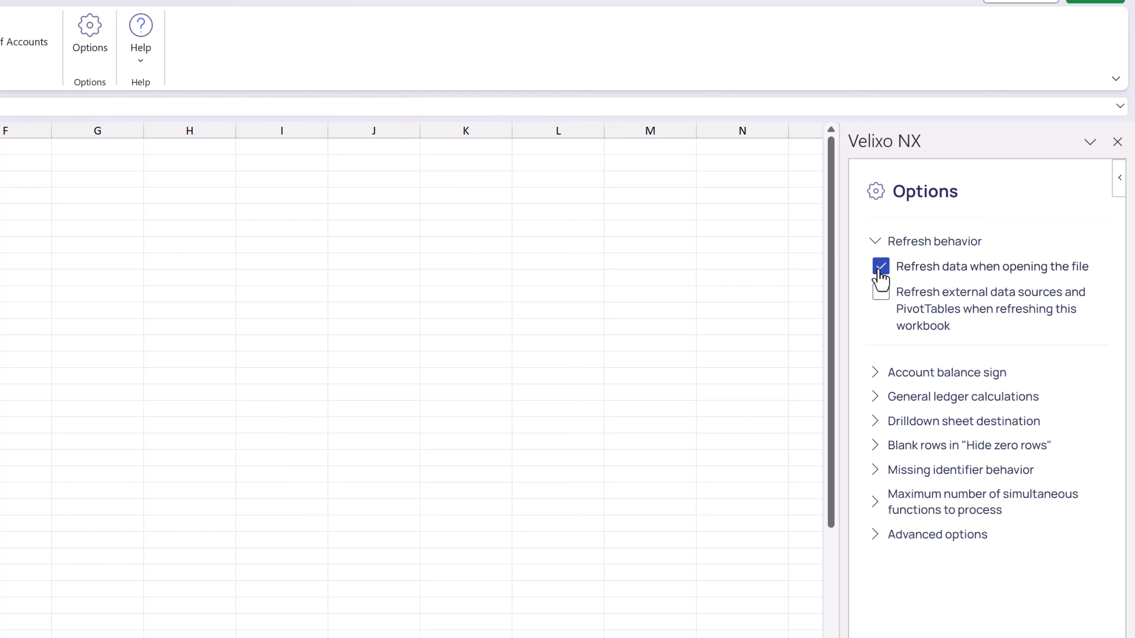